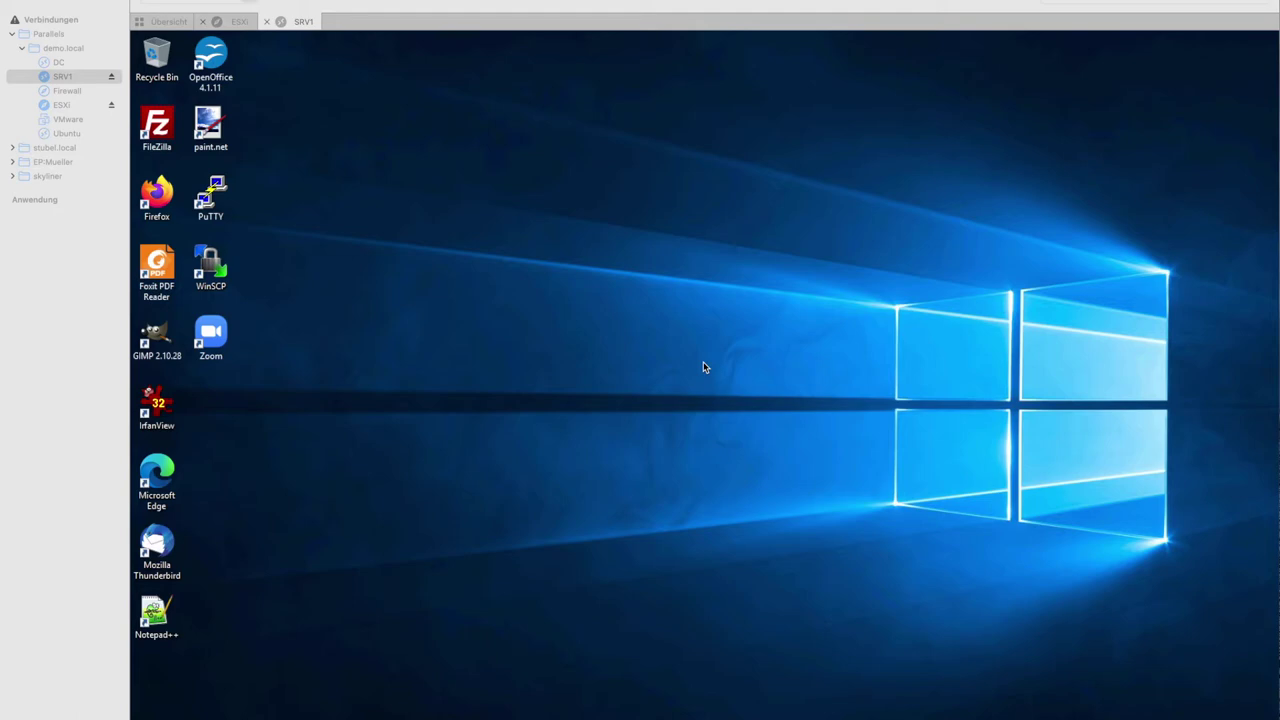
- Switch to the ESXi session and reposition the HALB01 console to examine the appliance's service and network status
click(600, 327)
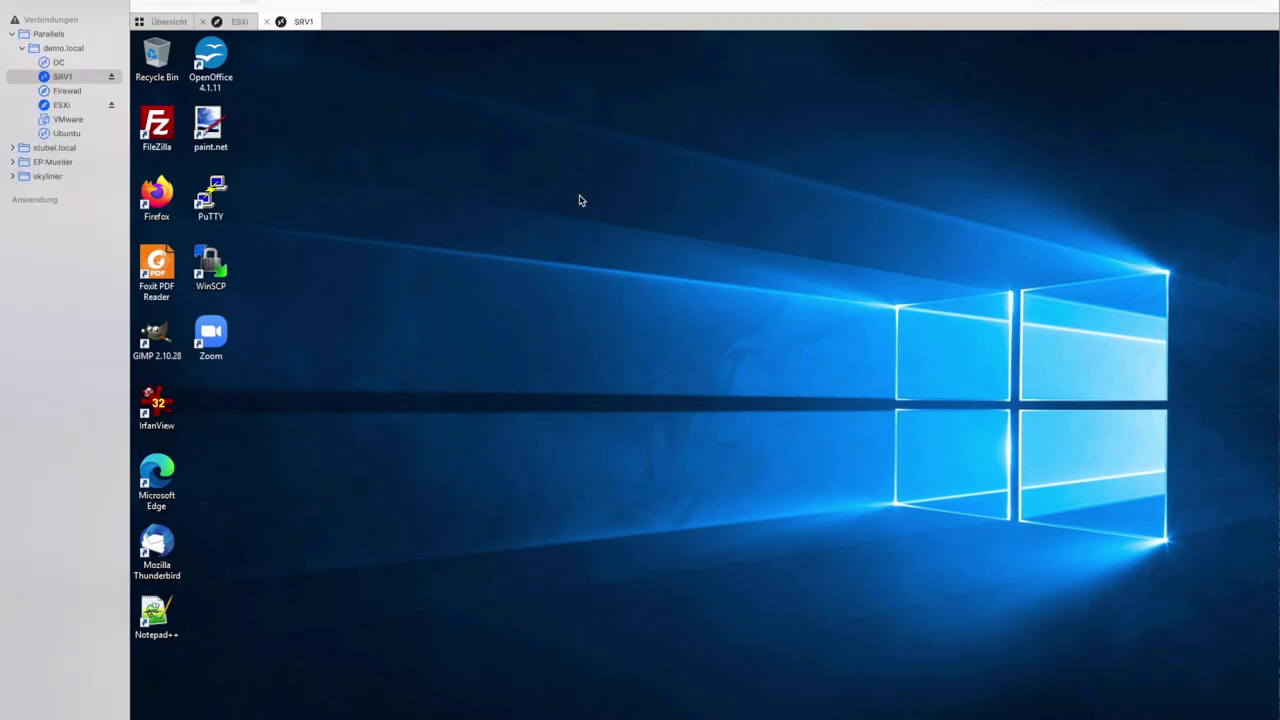
click(238, 22)
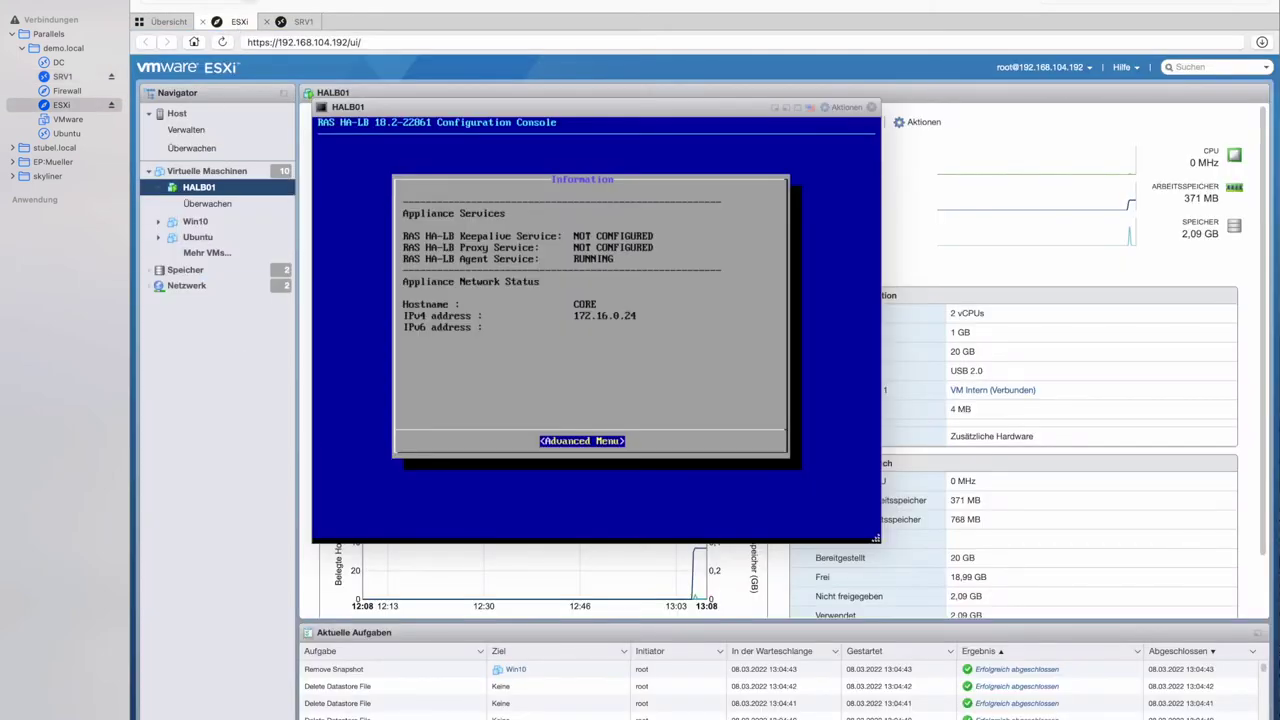
drag(501, 111, 495, 150)
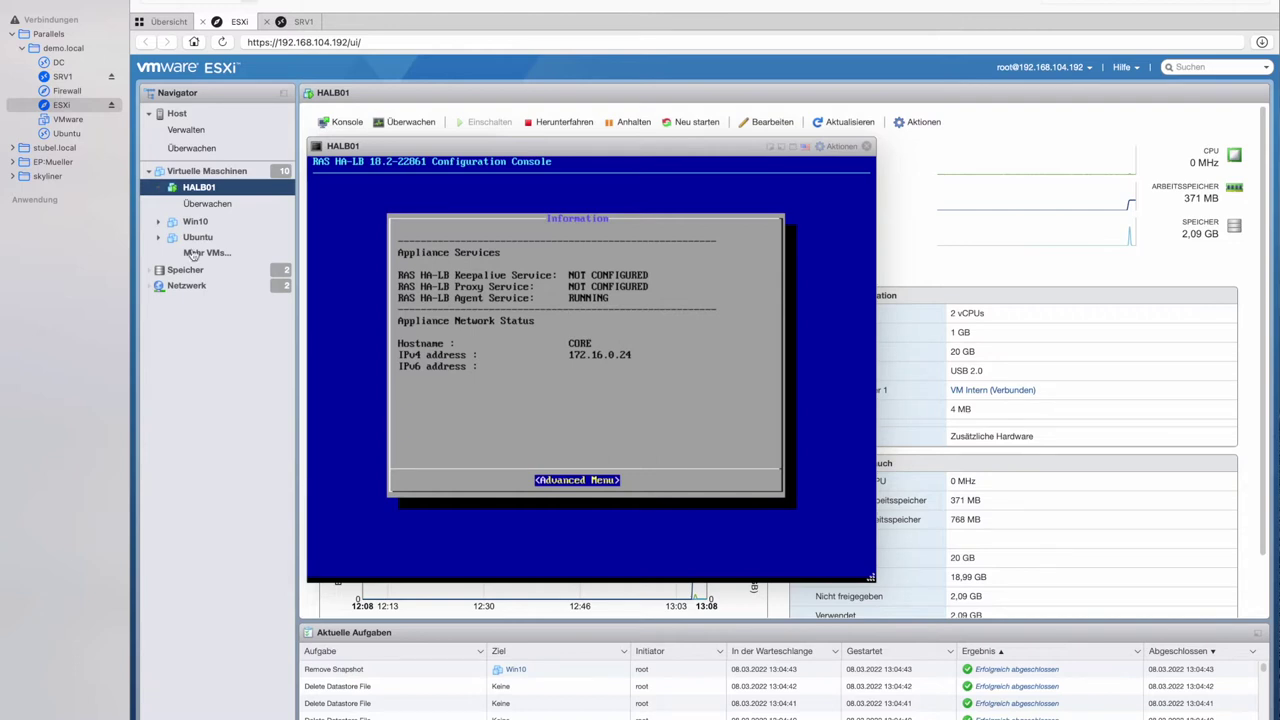
- In the SRV1 session's Parallels RAS console, add a HALB virtual server named DMZ Cluster with IPv4 172.16.0.200 and subnet mask 255.255.255.0
click(295, 23)
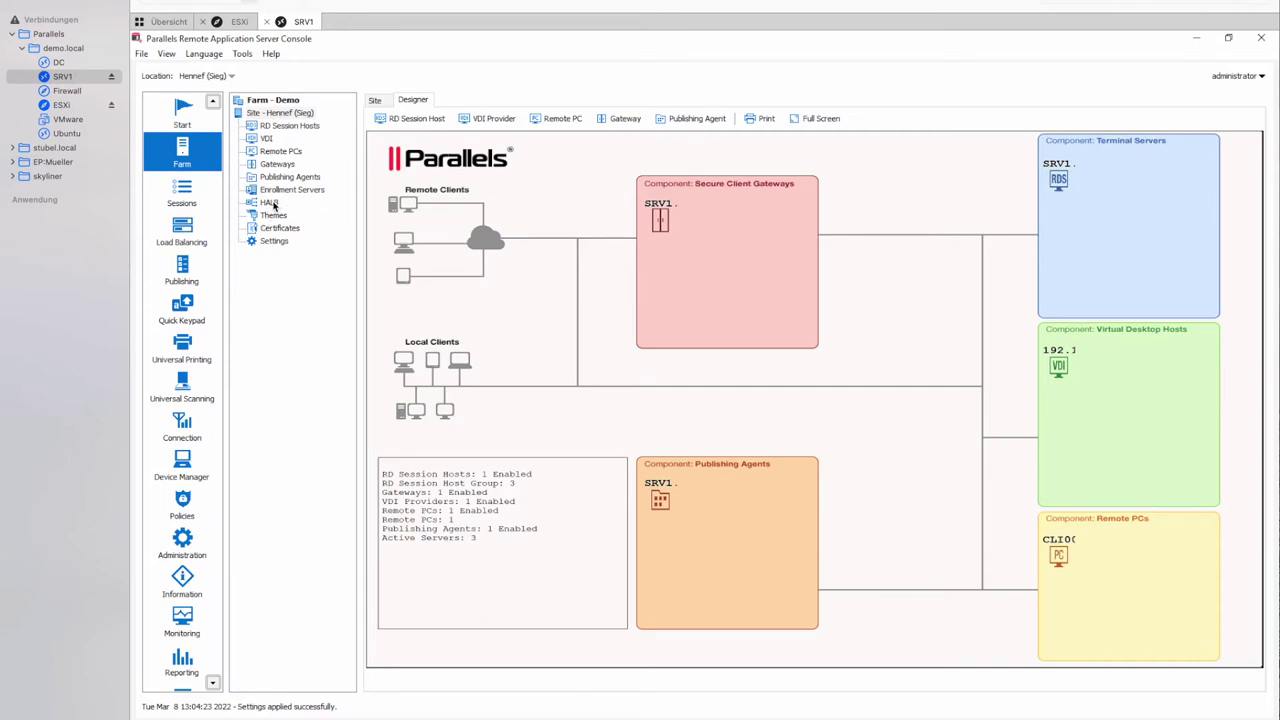
click(269, 202)
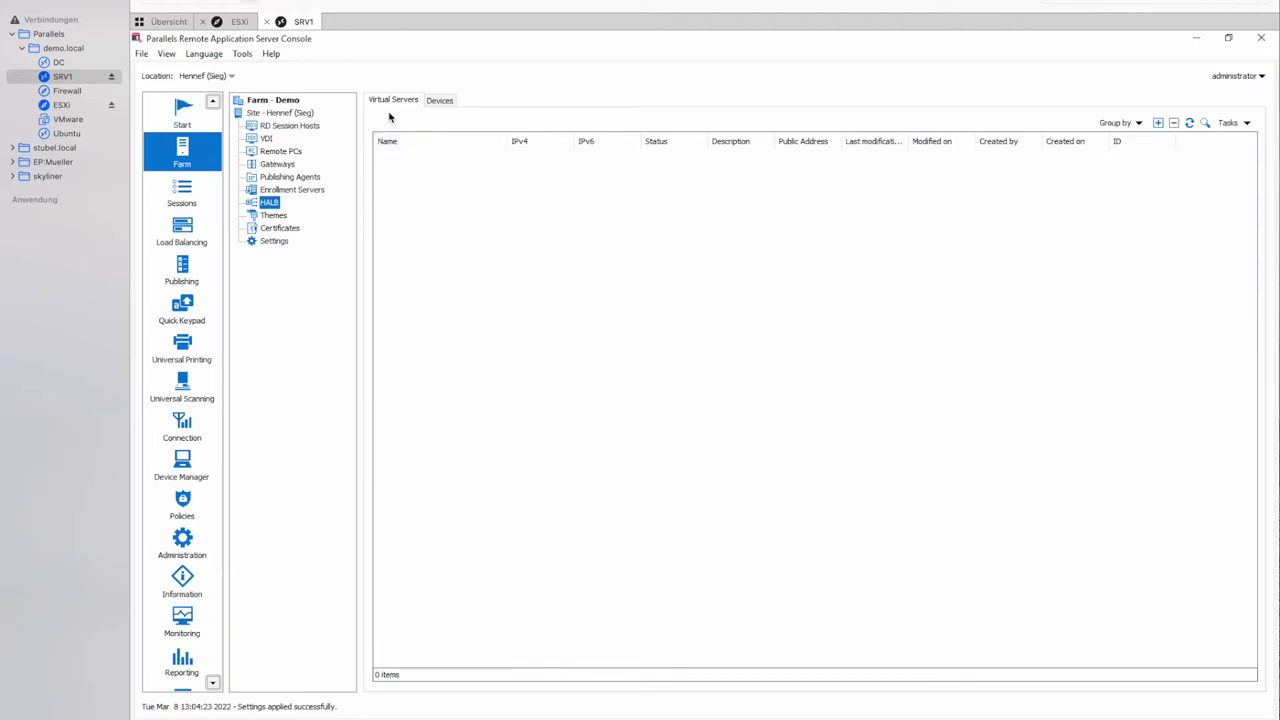
right_click(526, 301)
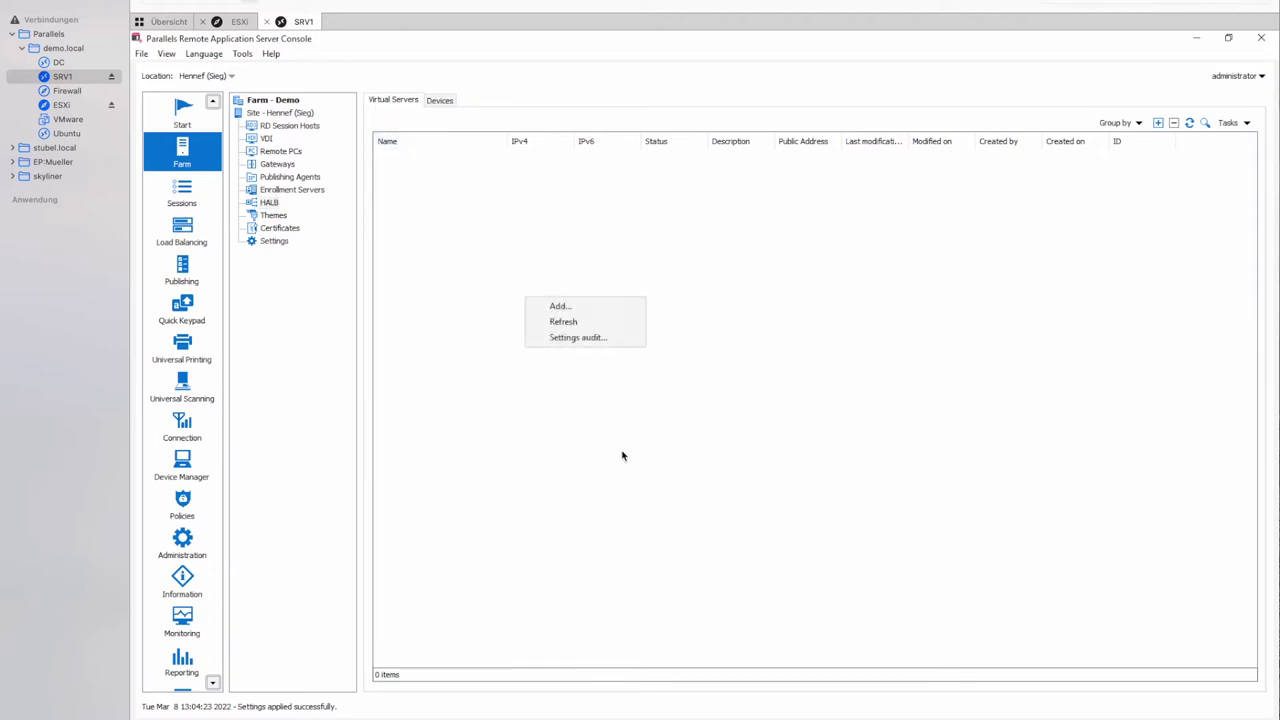
click(592, 312)
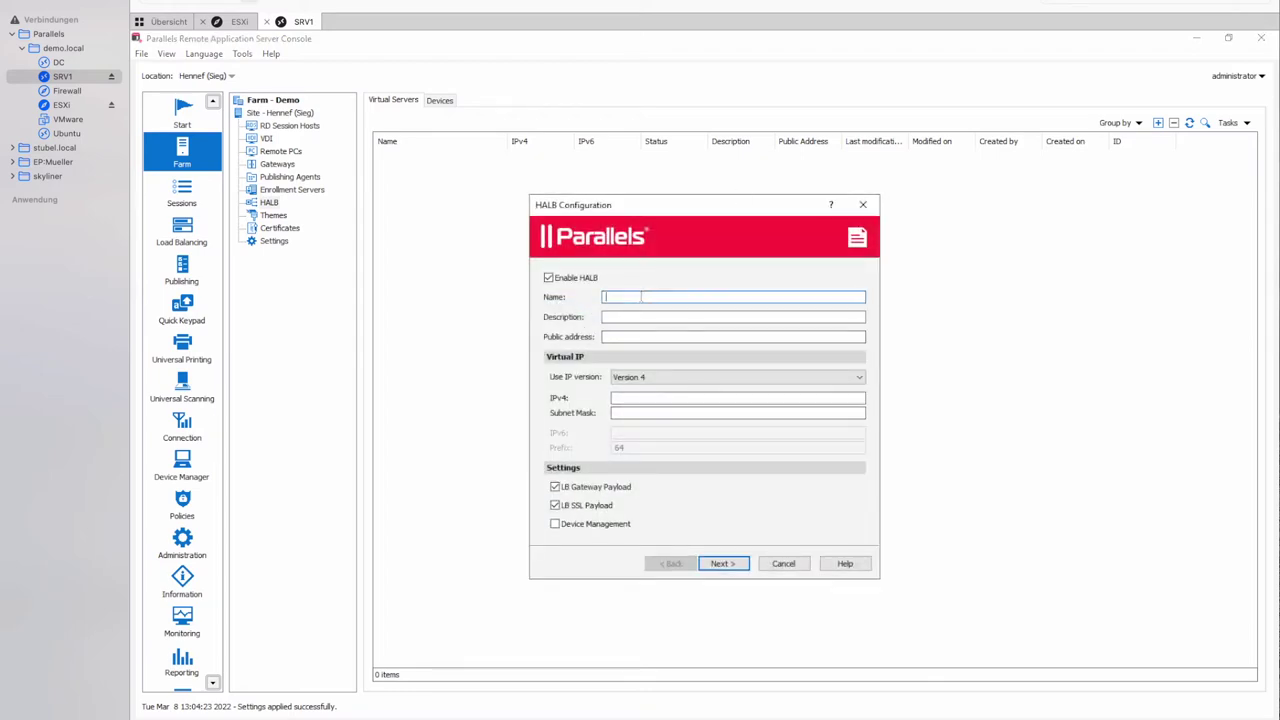
text(DMZ Cluster)
text(172.16.0.200)
text(255.2)
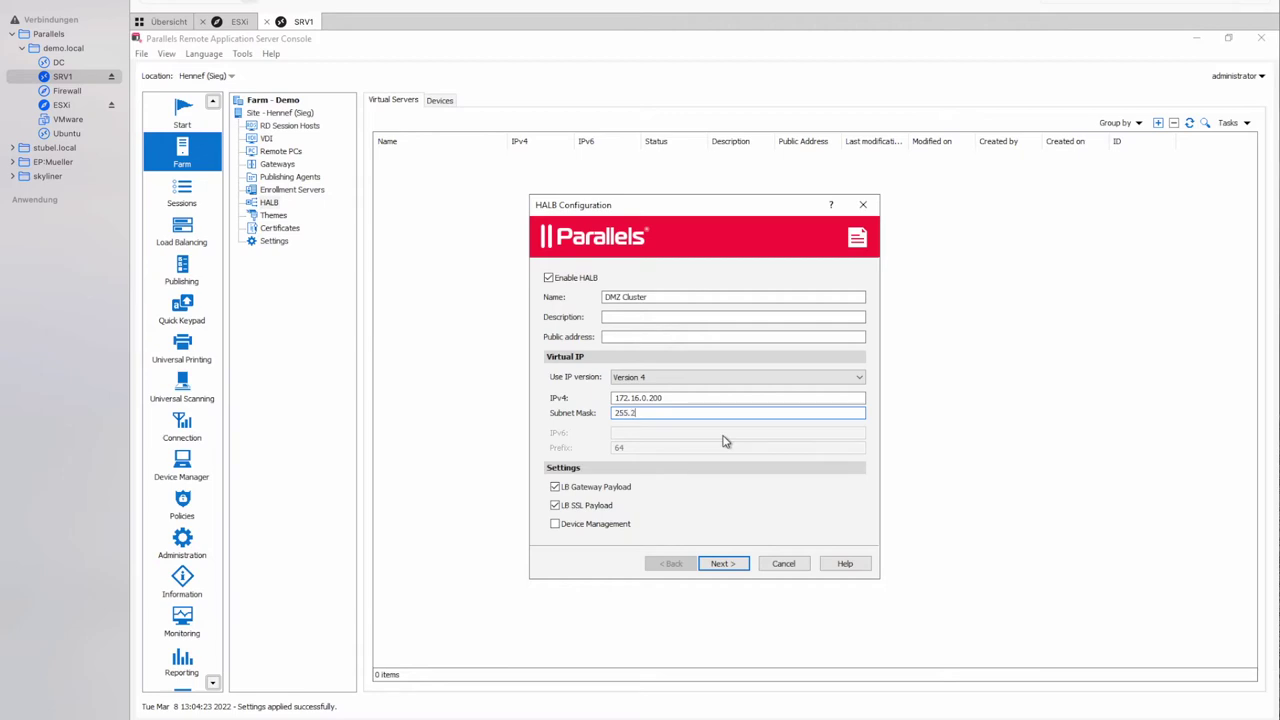
text(55.255.0)
drag(659, 214, 638, 215)
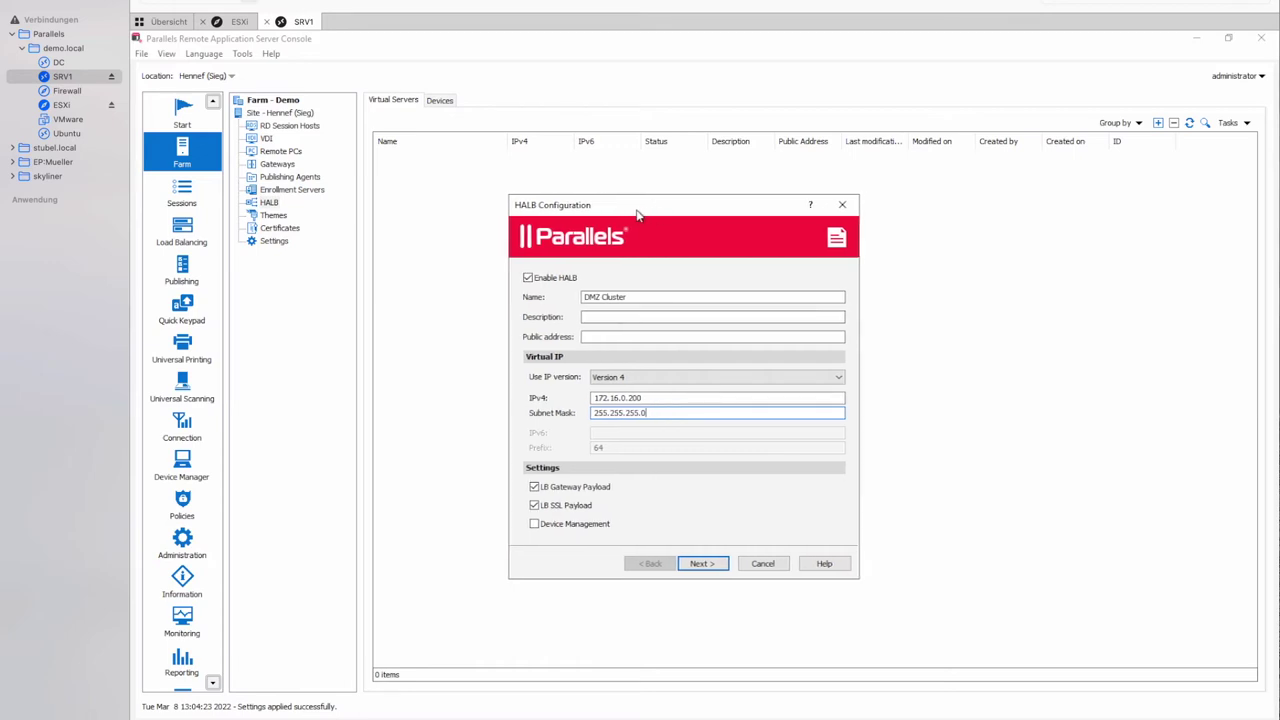
click(700, 565)
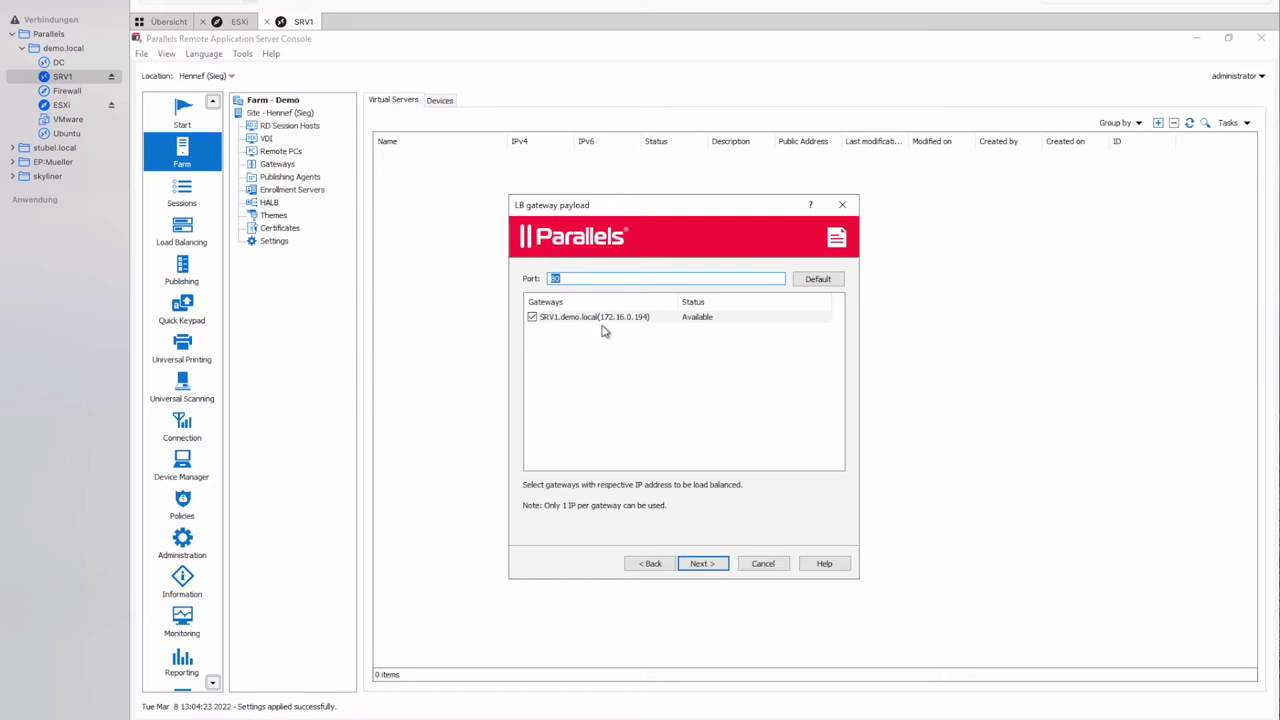
- Accept the gateway payload defaults and include SRV1.demo.local in the SSL payload on port 443, keeping Passthrough mode
click(703, 564)
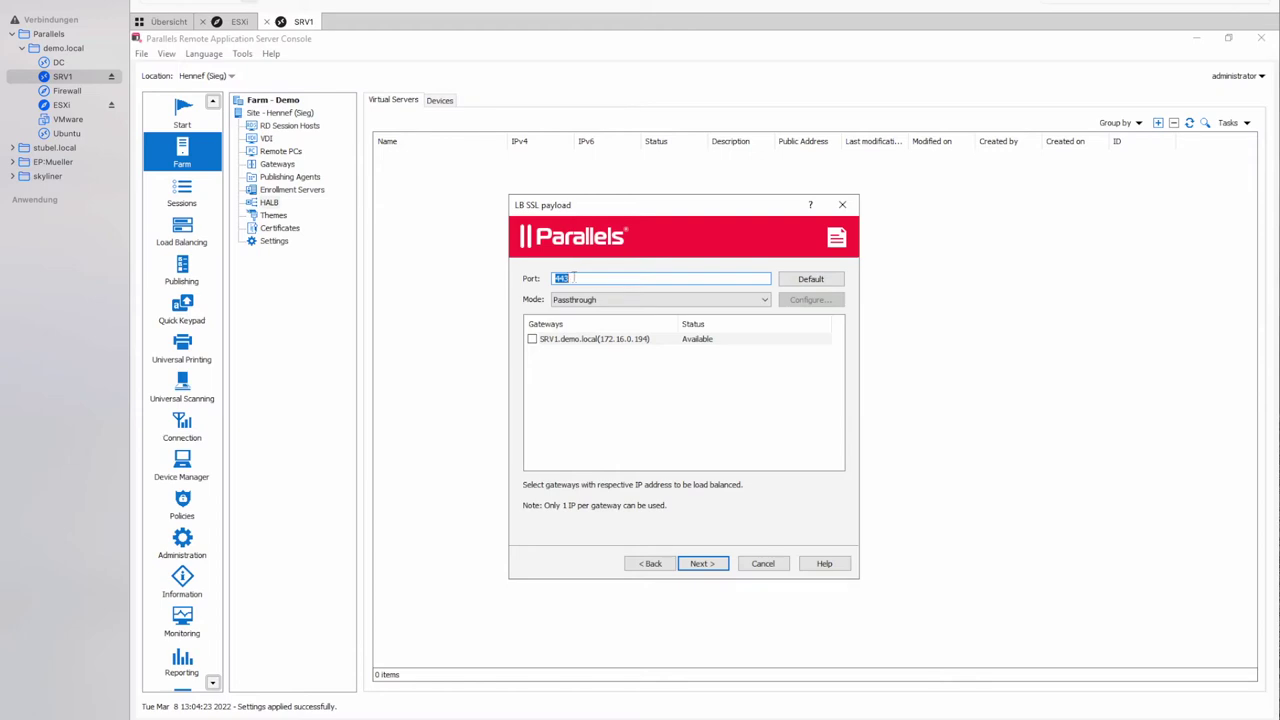
click(533, 340)
click(763, 304)
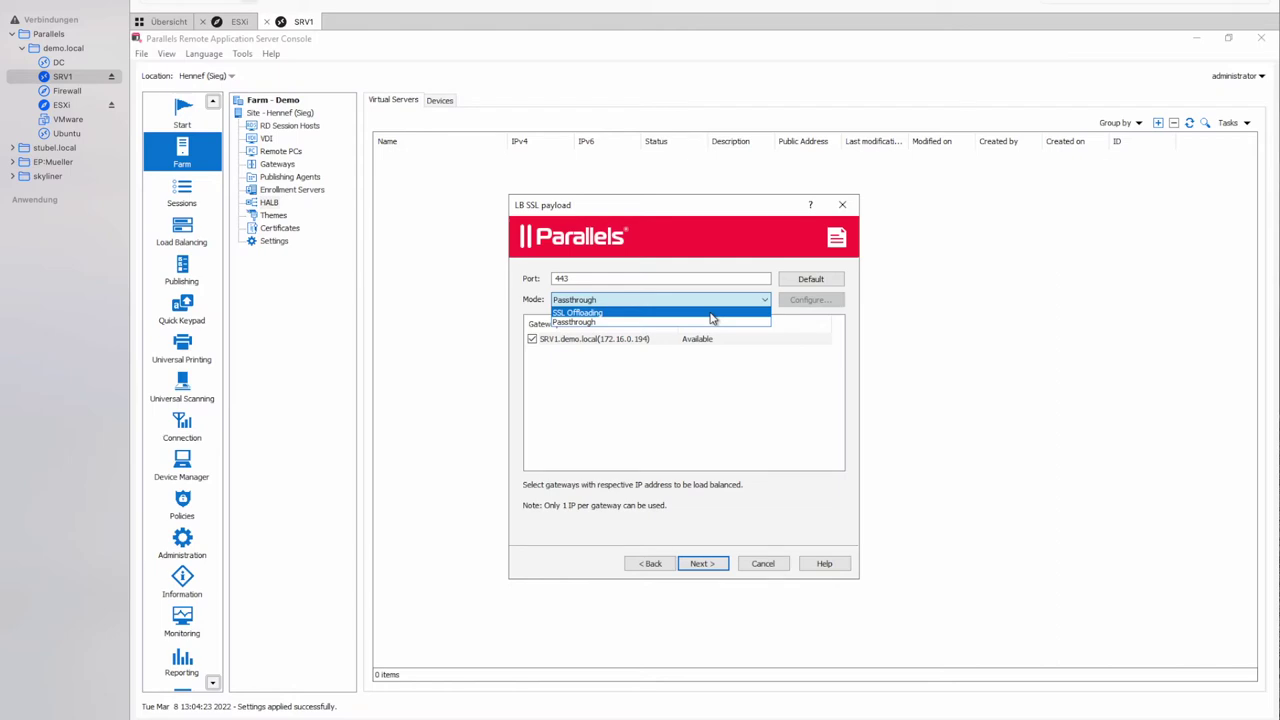
click(586, 324)
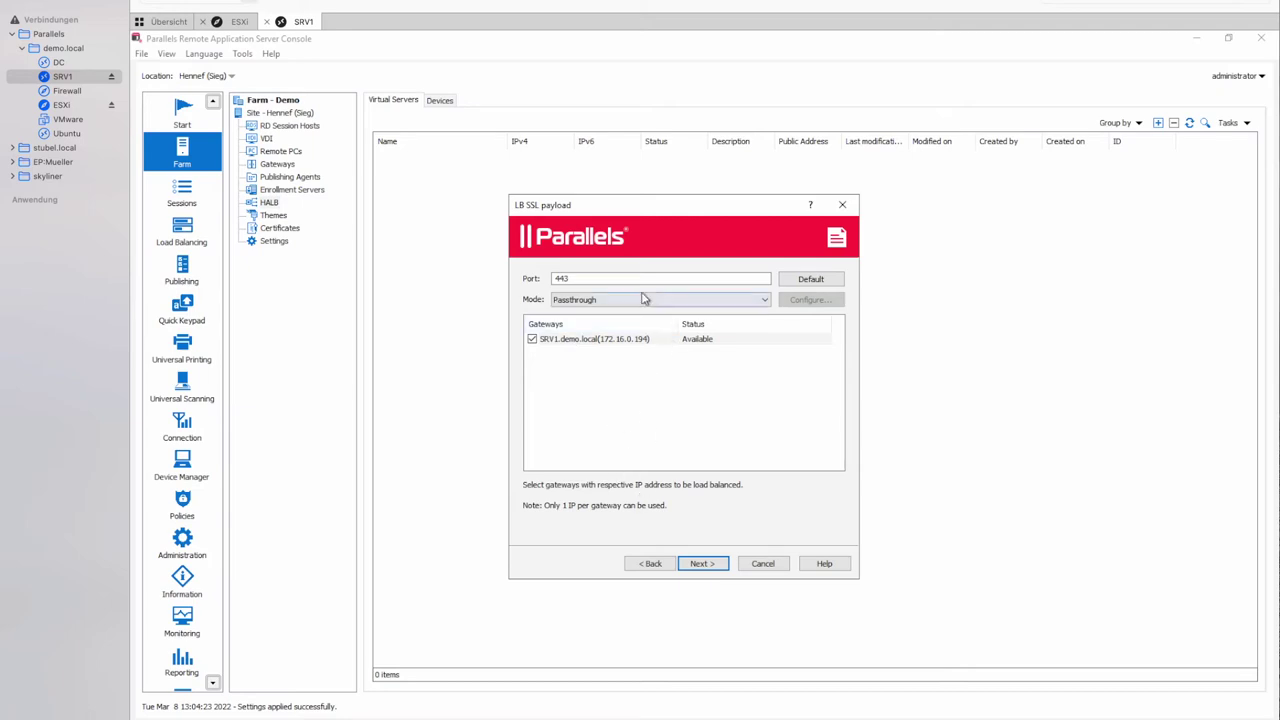
click(702, 564)
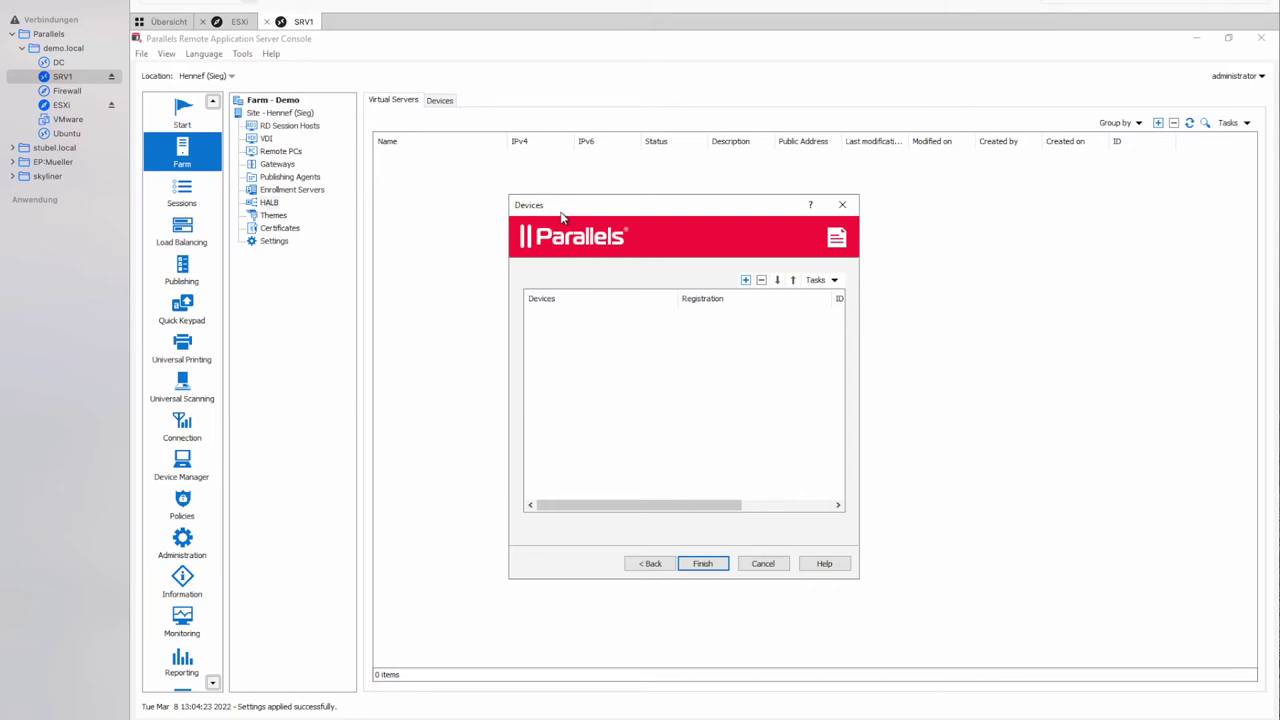
- Assign the available HALB device 172.16.0.24 to the virtual server, finish the configuration and refresh the virtual server list
click(746, 280)
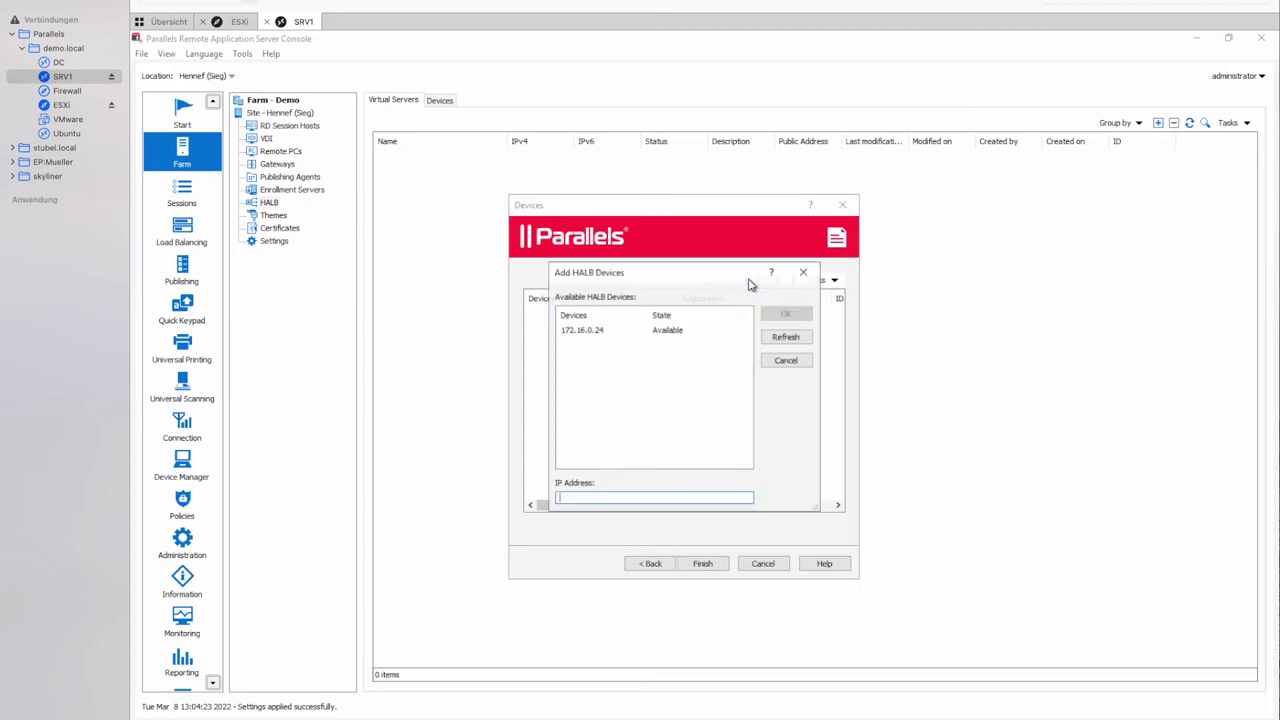
click(590, 332)
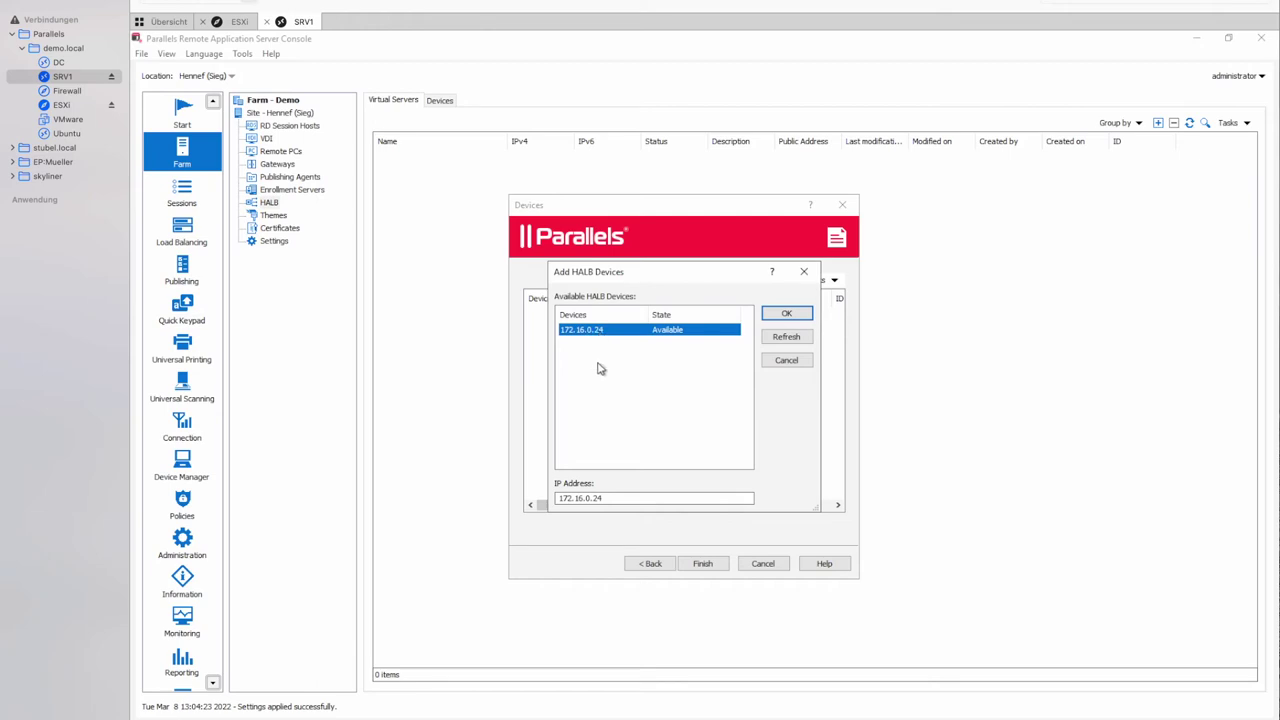
click(786, 316)
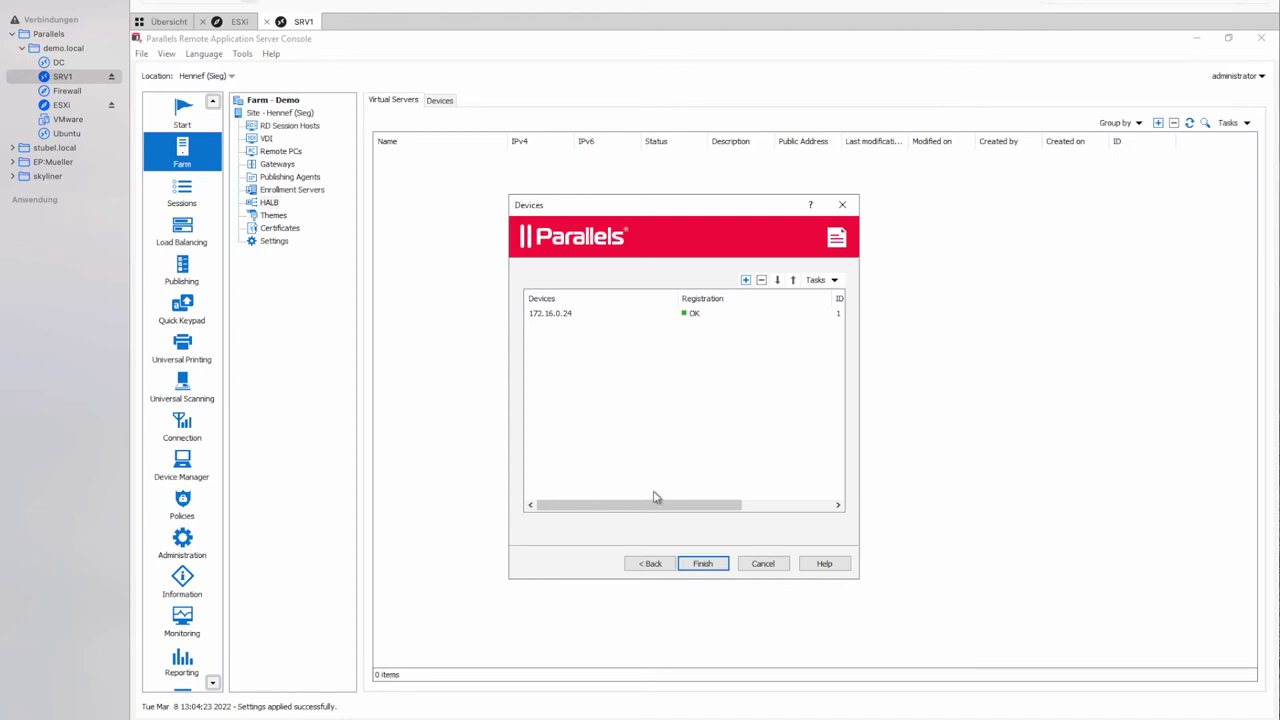
click(704, 564)
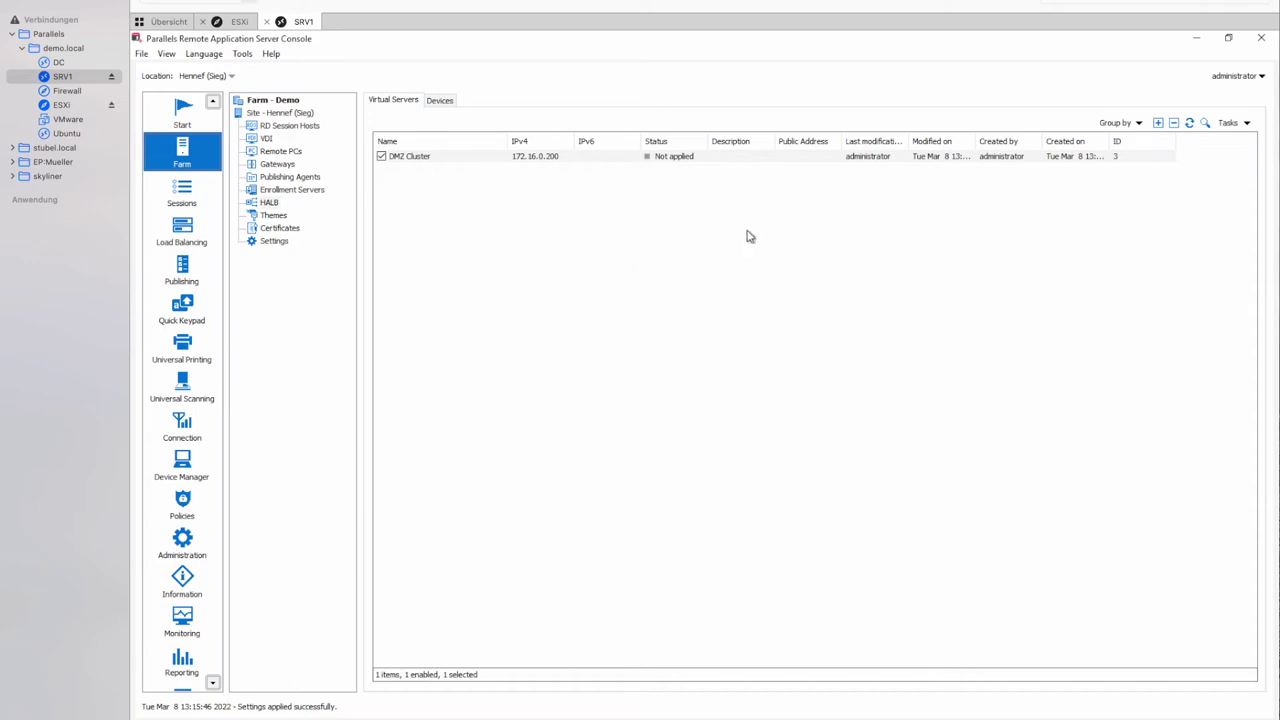
click(1190, 124)
key(ctrl+Right)
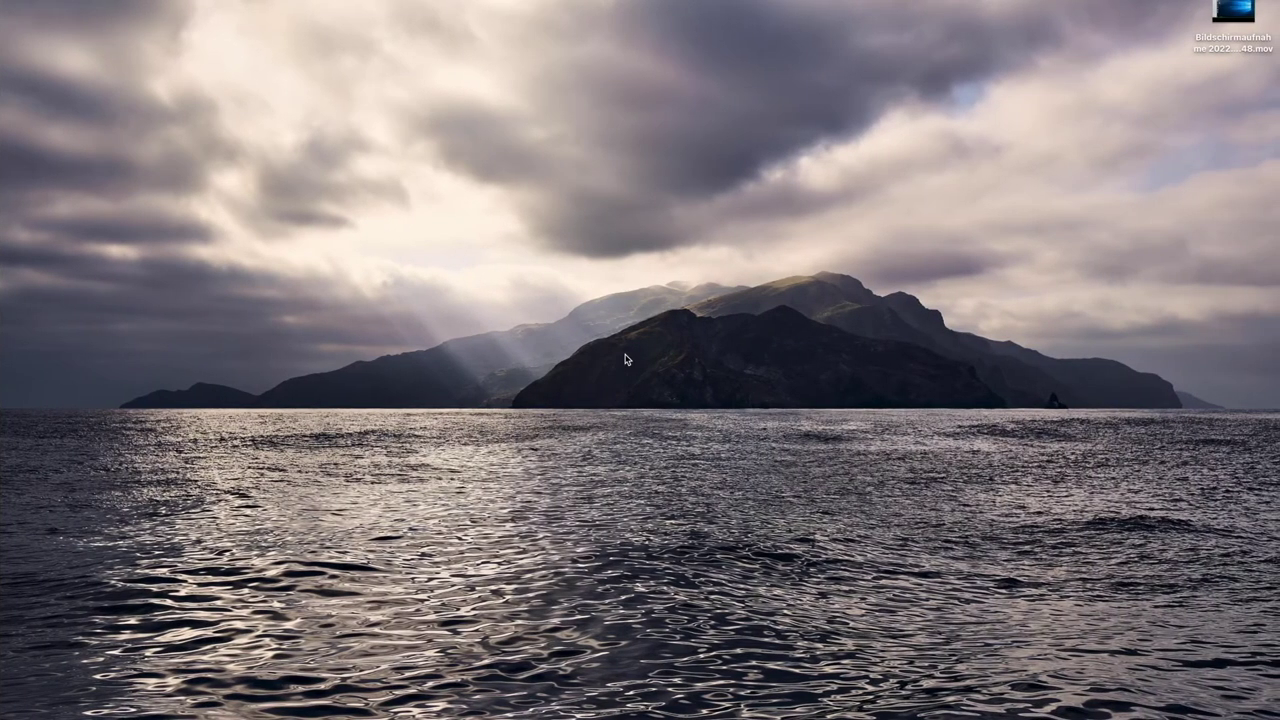
mouse_move(231, 712)
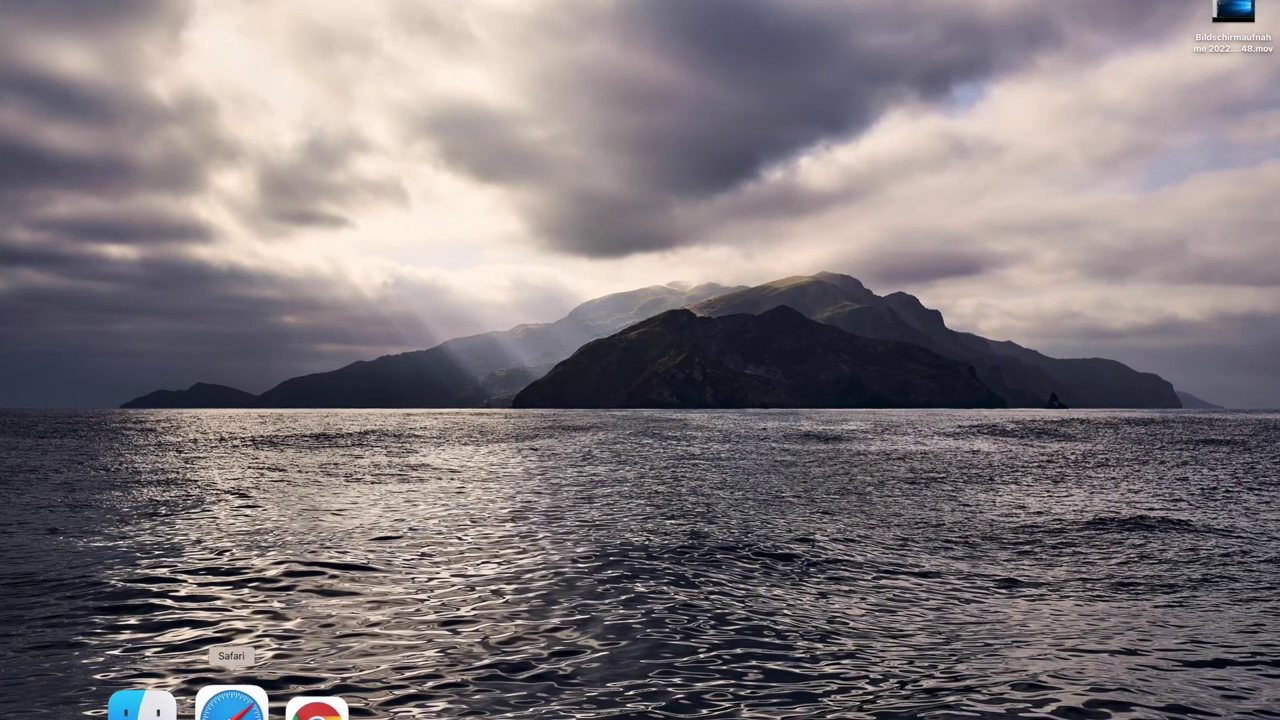
click(231, 706)
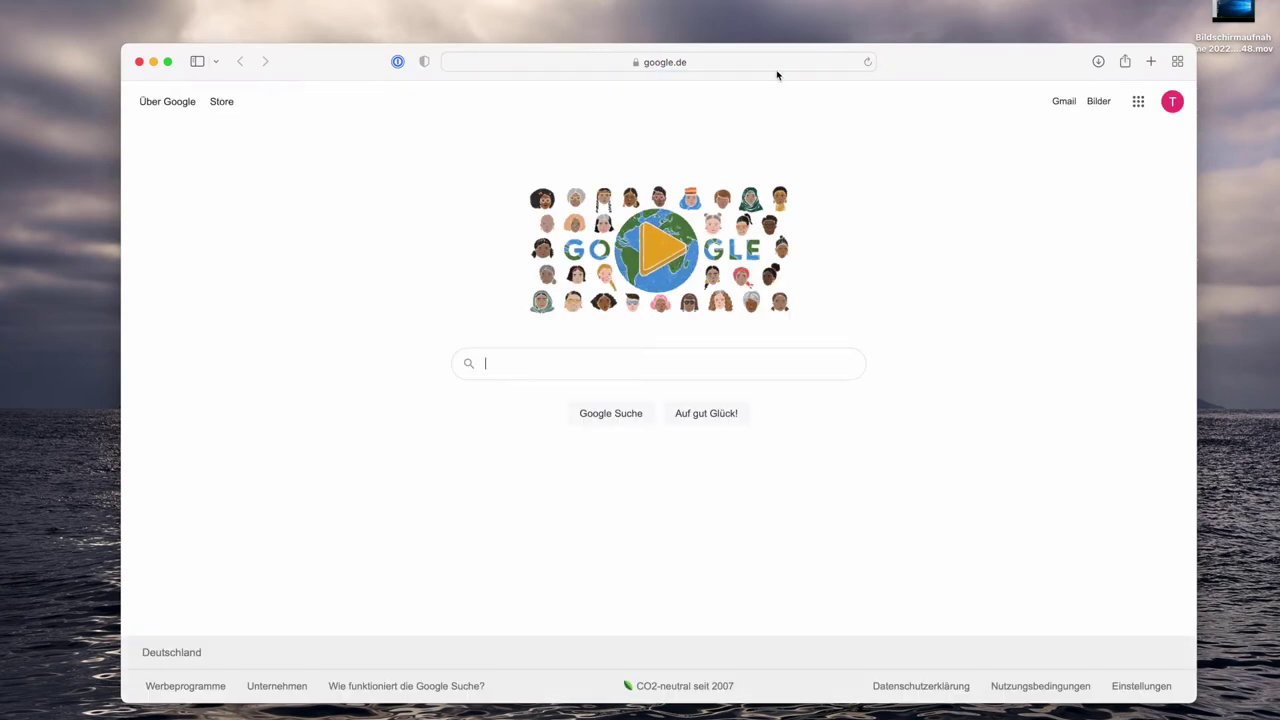
click(772, 62)
text(https)
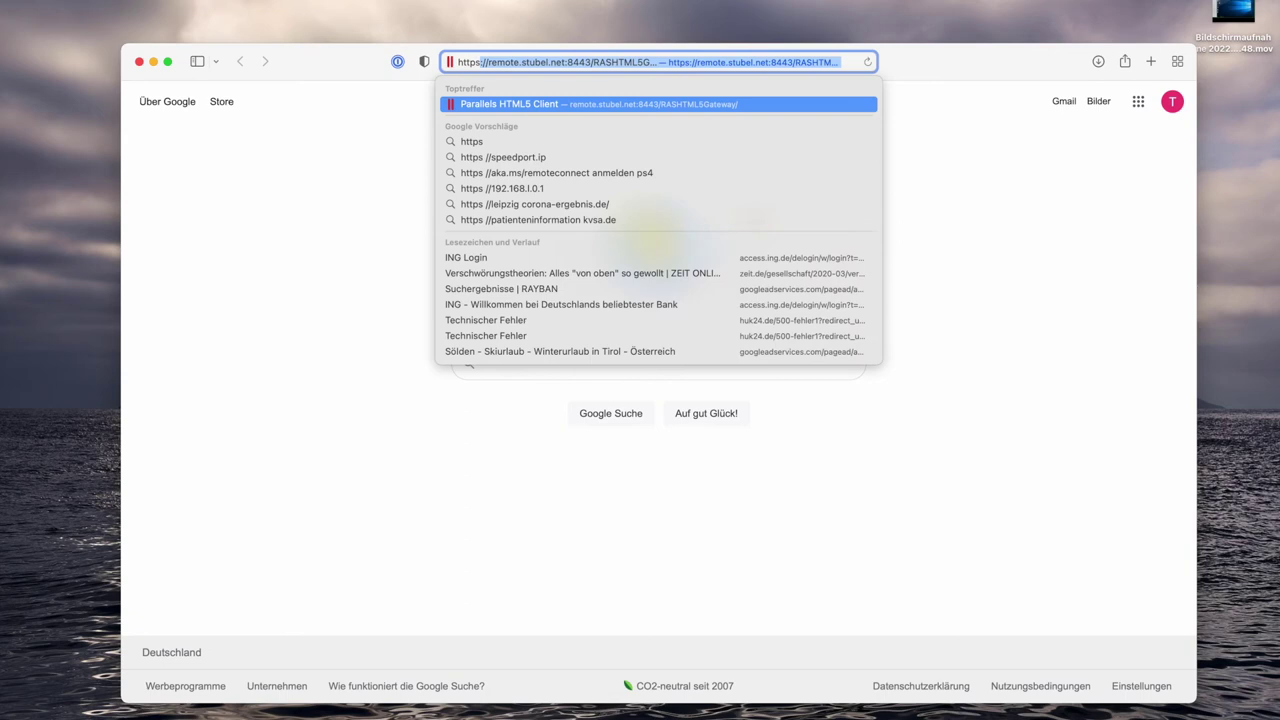
text(://)
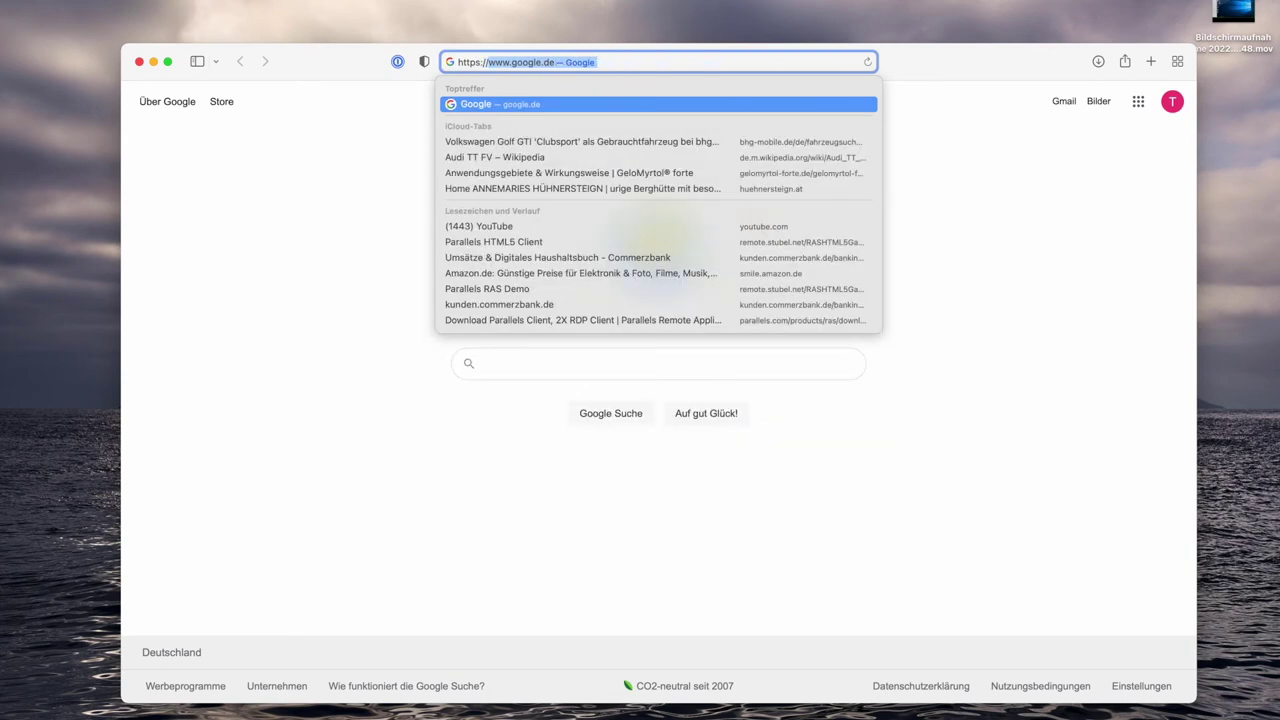
text(172.1)
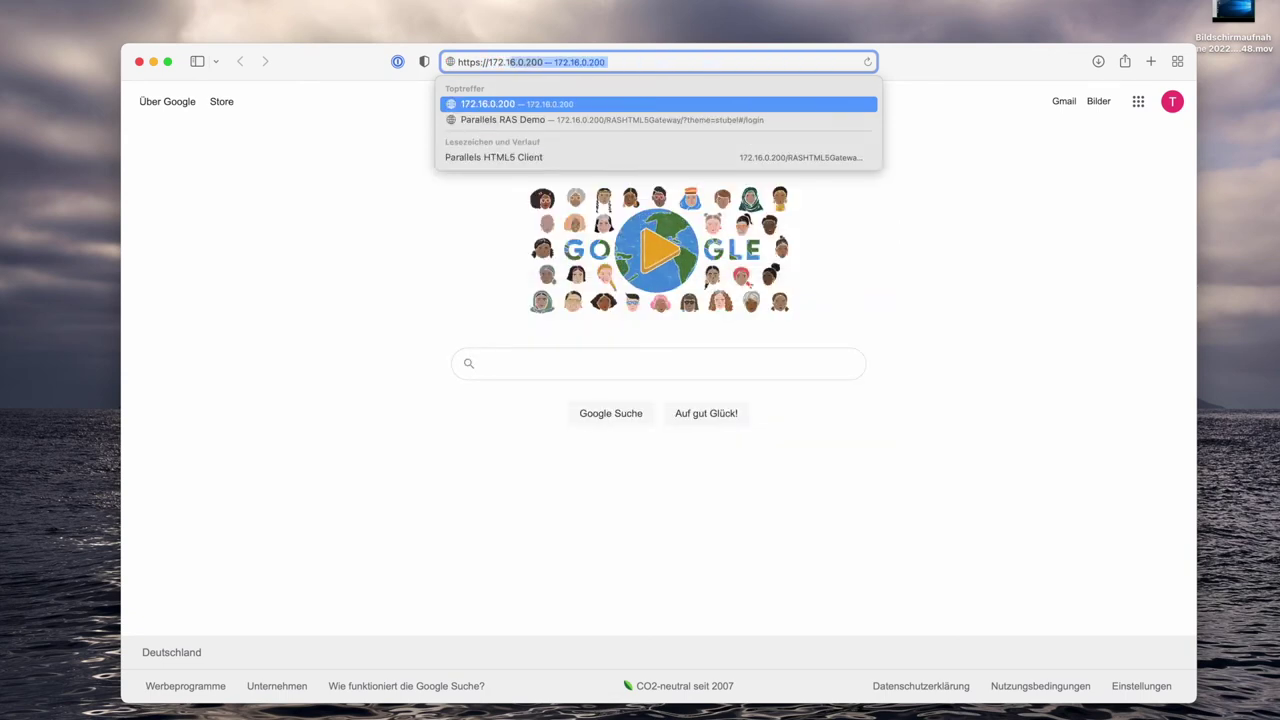
text(6.0.200)
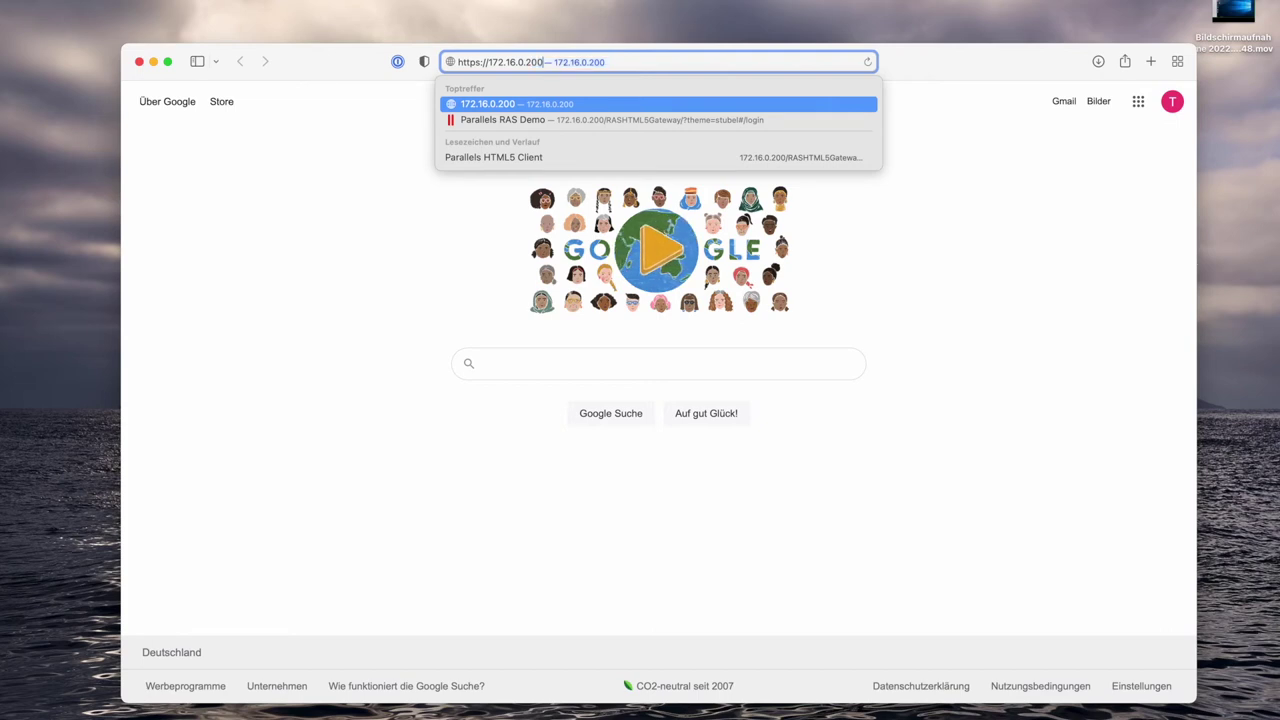
key(Return)
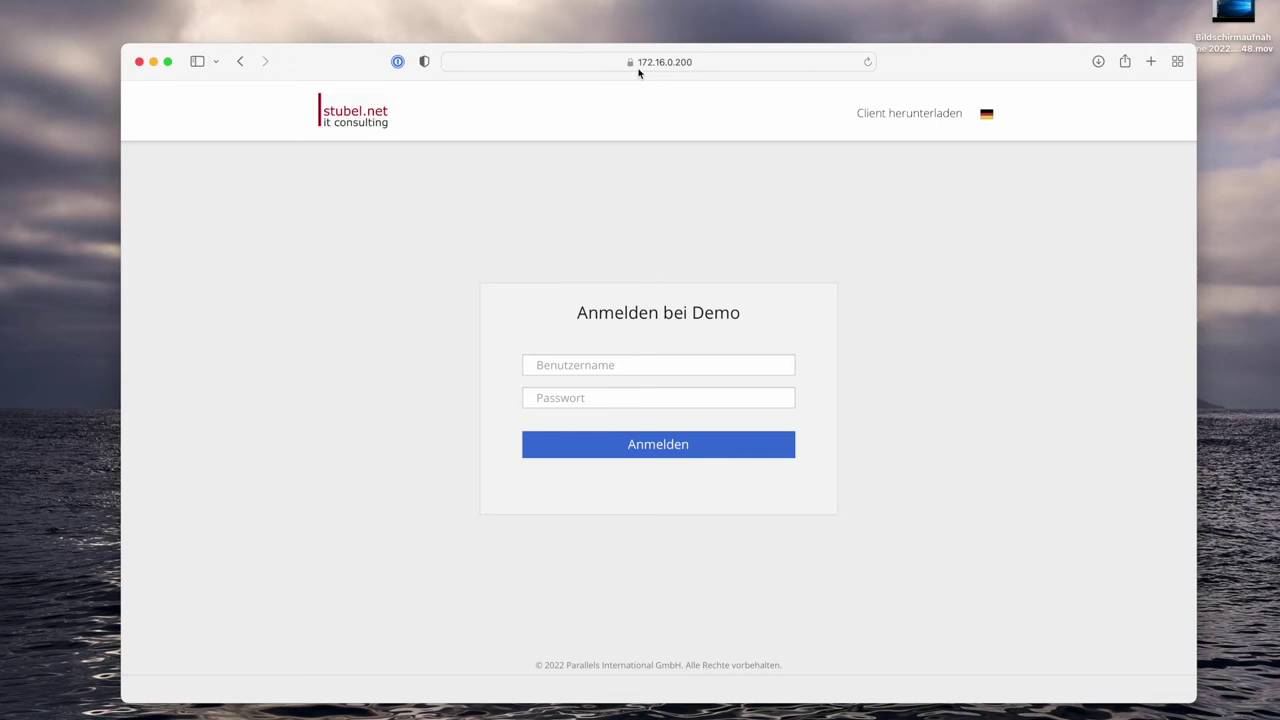
click(757, 66)
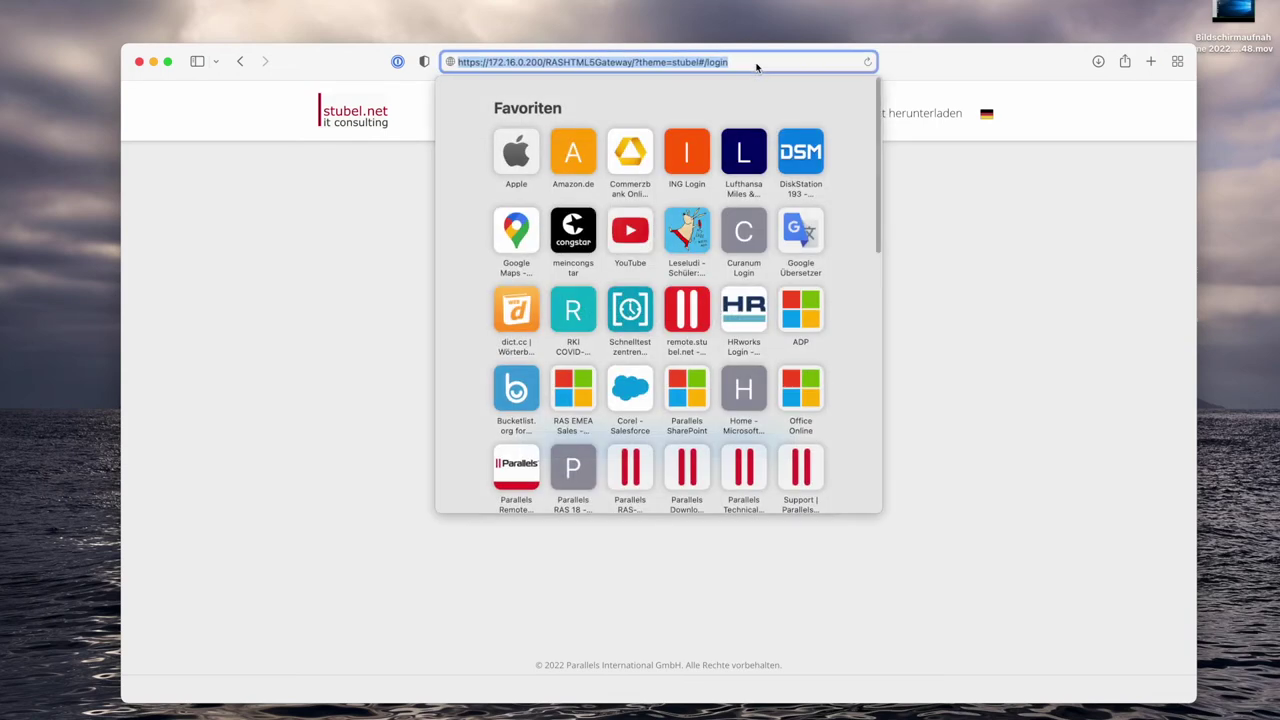
click(318, 286)
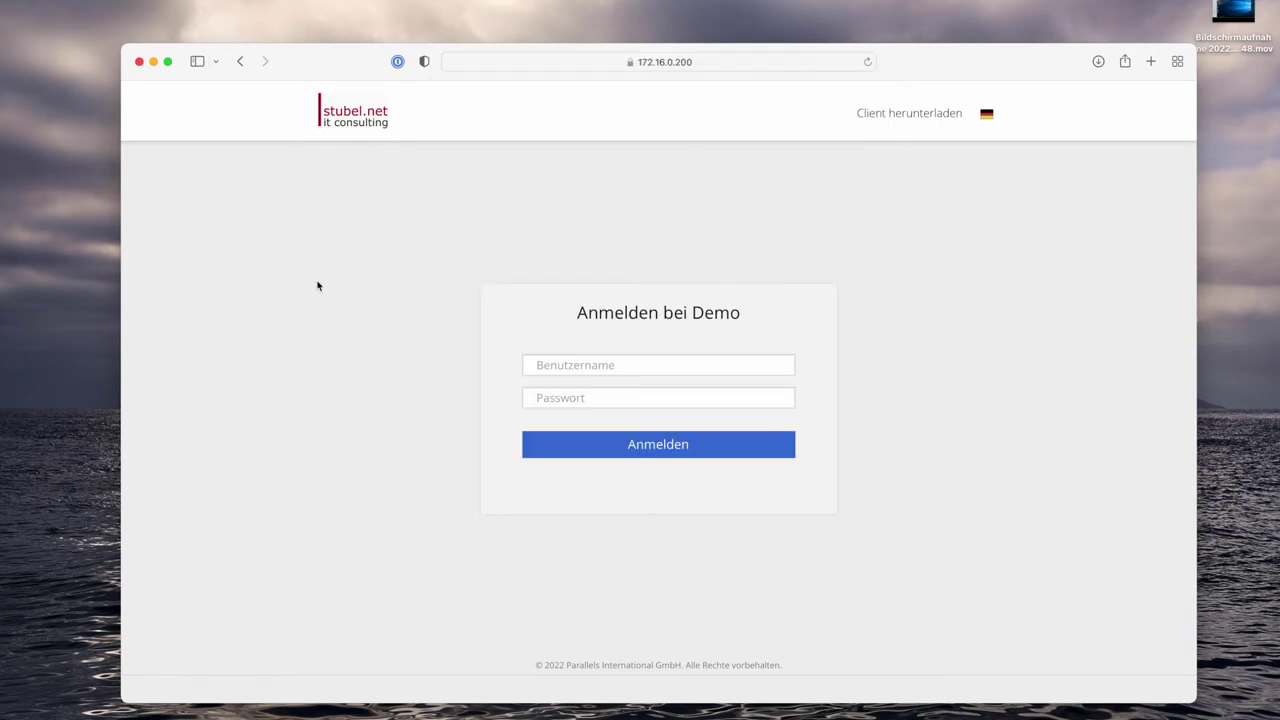
- Try to sign in to the Demo portal with the account user name and password
click(595, 362)
text(tom)
key(Tab)
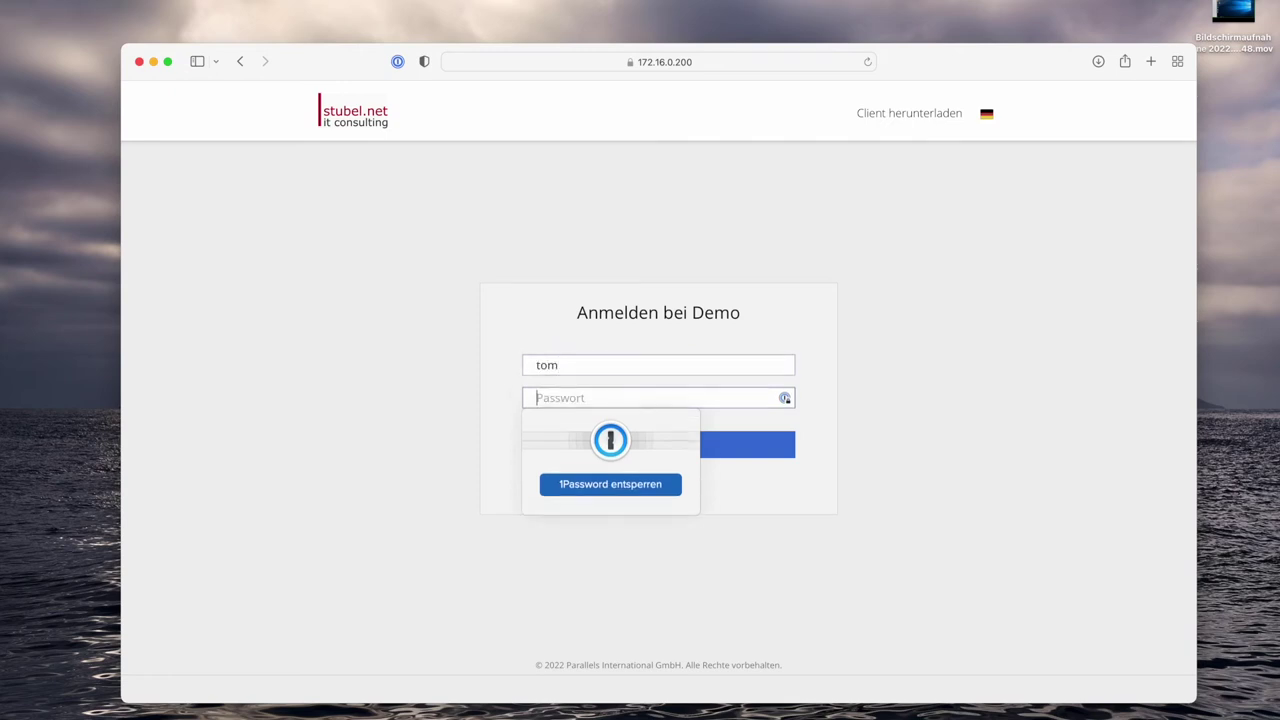
text(**********)
key(Return)
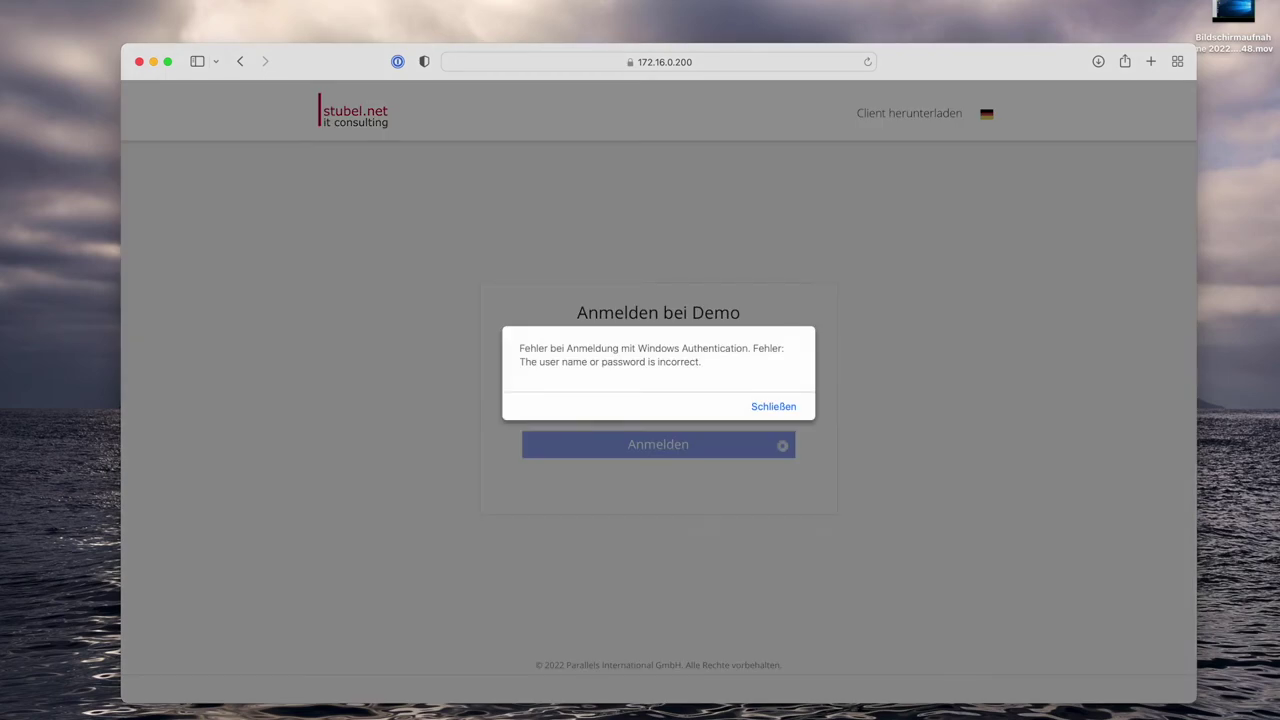
- Dismiss the login message, re-enter the account password, sign in and allow the page to open Parallels Client
key(Return)
key(BackSpace)
key(BackSpace)
key(BackSpace)
key(BackSpace)
key(BackSpace)
key(BackSpace)
key(BackSpace)
key(BackSpace)
key(BackSpace)
key(BackSpace)
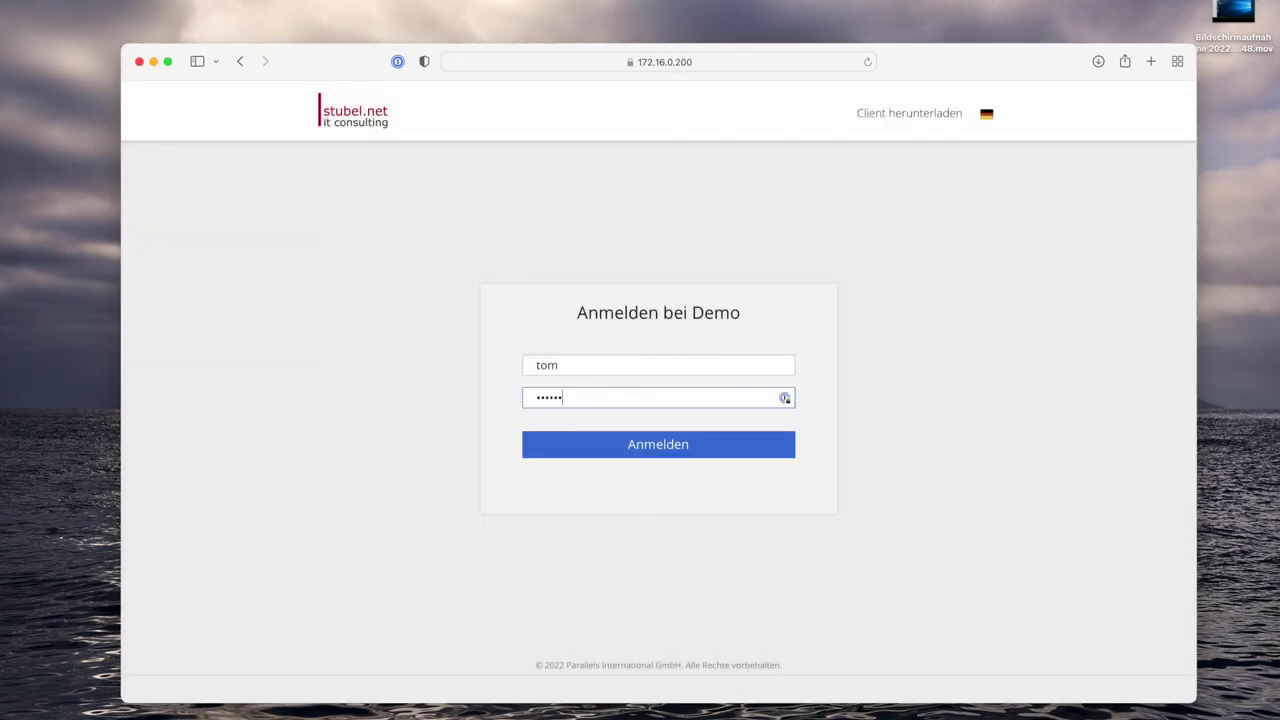
text(••••••••••)
key(Return)
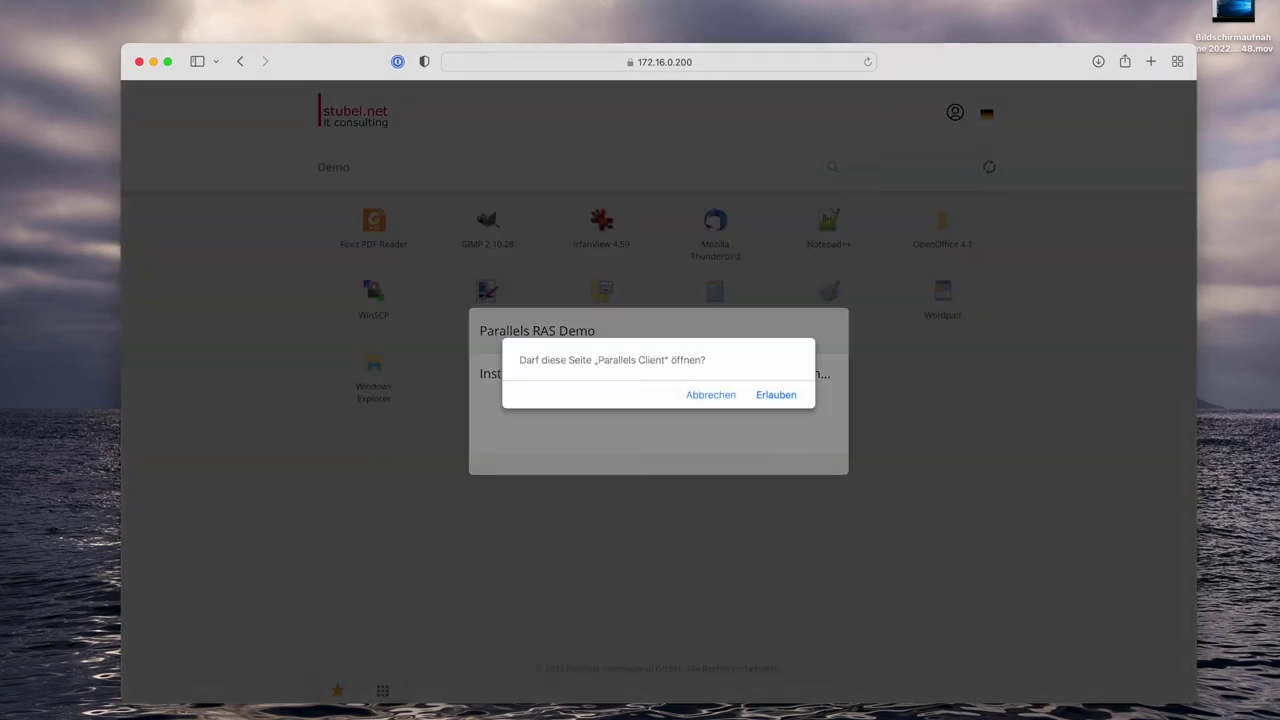
key(Return)
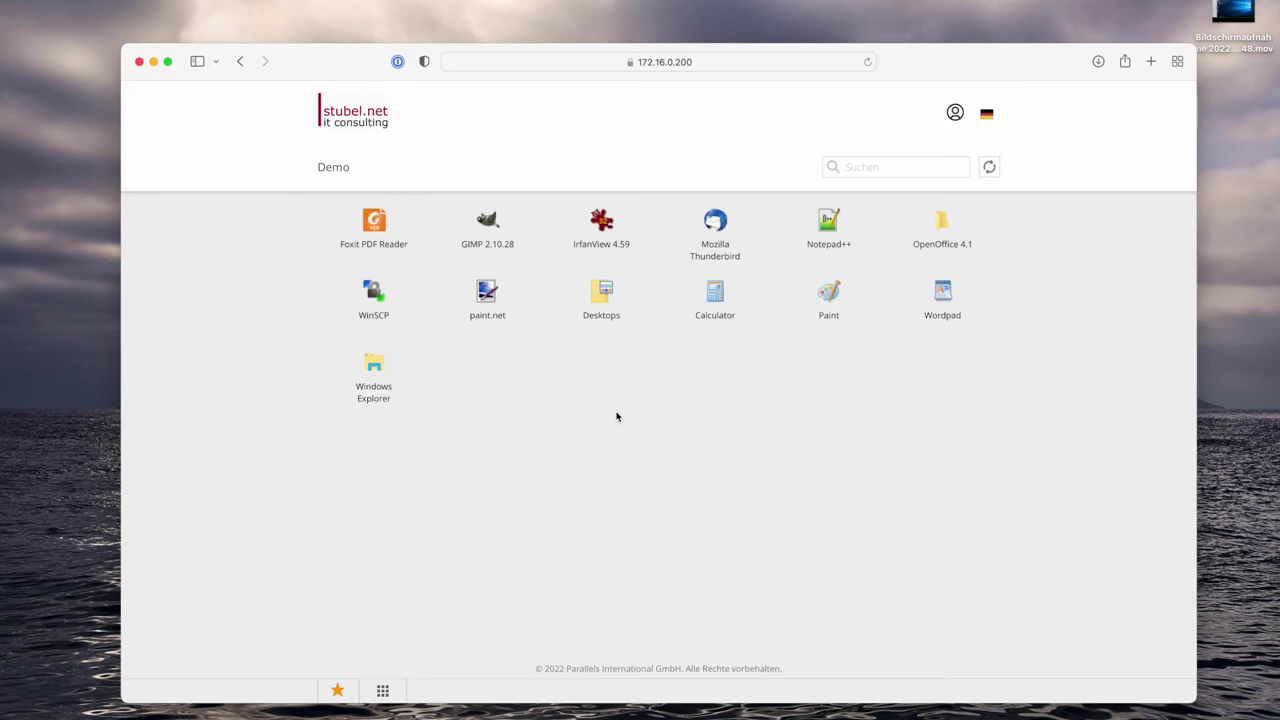
- Launch the published Wordpad in Parallels HTML5 Client and enter the test lines "jbglkjebrgerger", "ger" and "gre"
click(925, 299)
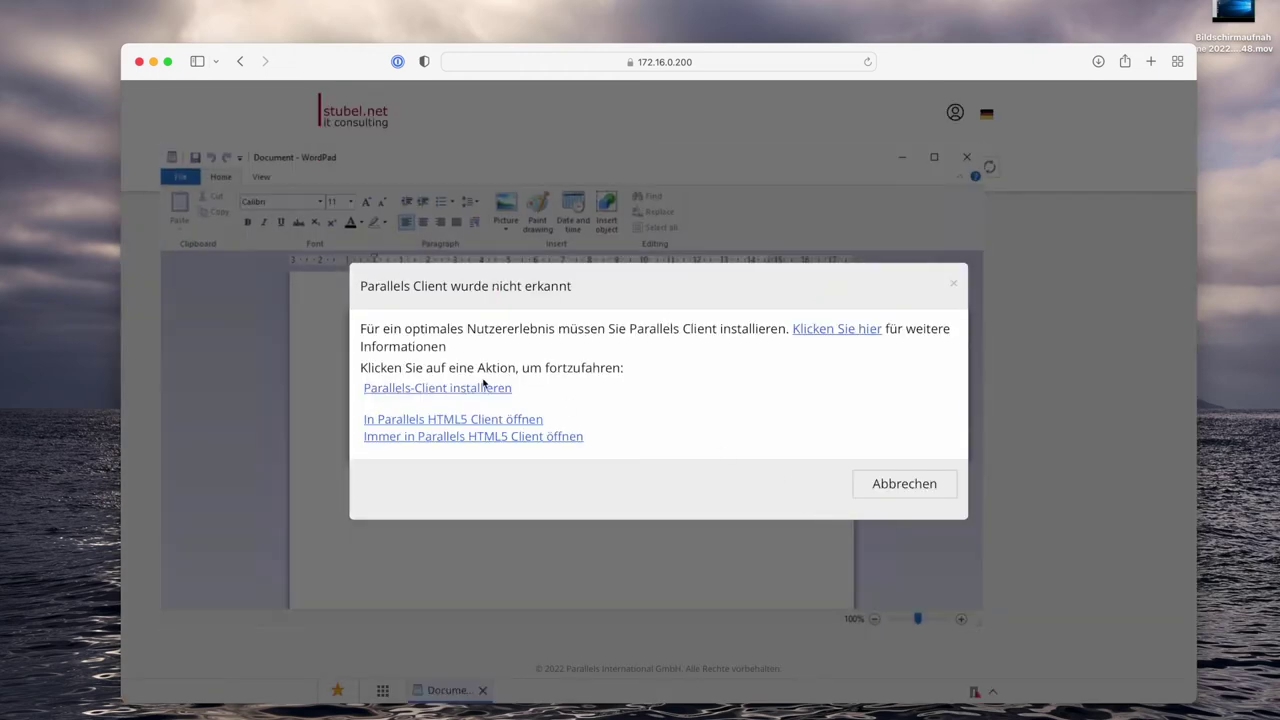
click(484, 421)
text(jbglkjebrgerger)
key(Return)
text(ger)
key(Return)
text(gre)
key(Return)
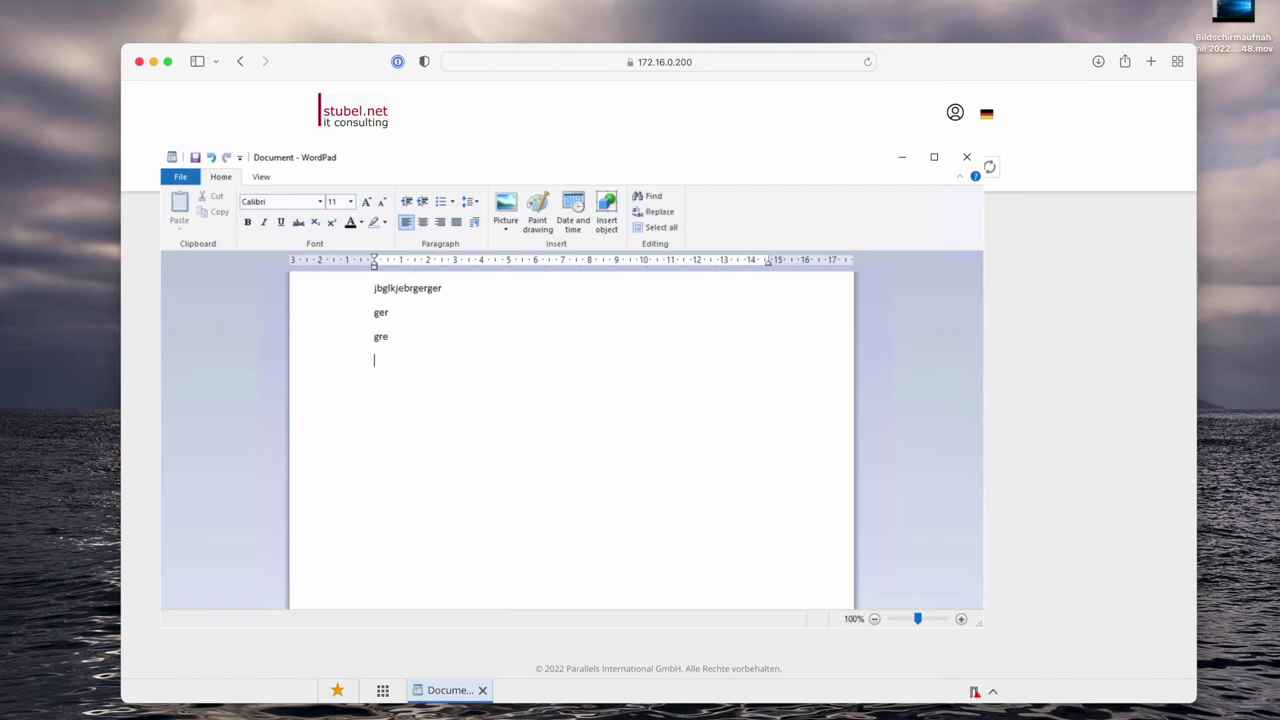
- Open the Parallels Client download page from the account options, start the client configuration and allow the page to open Parallels Client
click(955, 116)
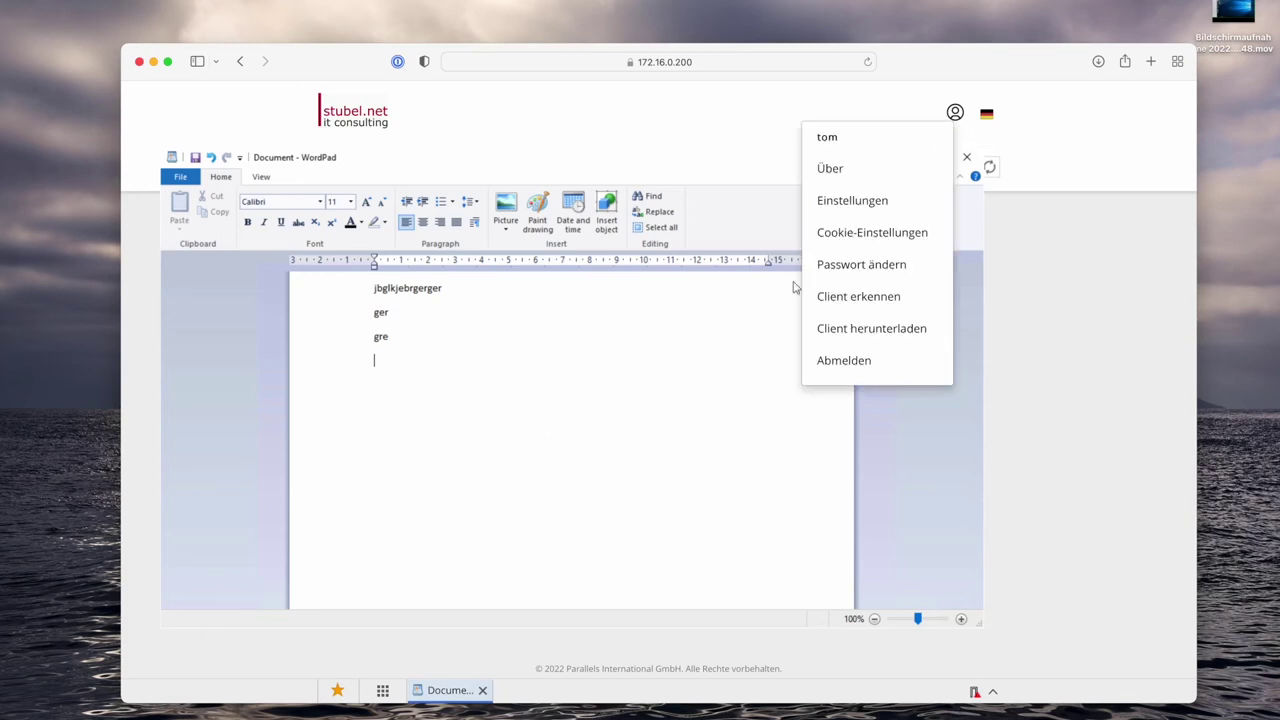
click(874, 336)
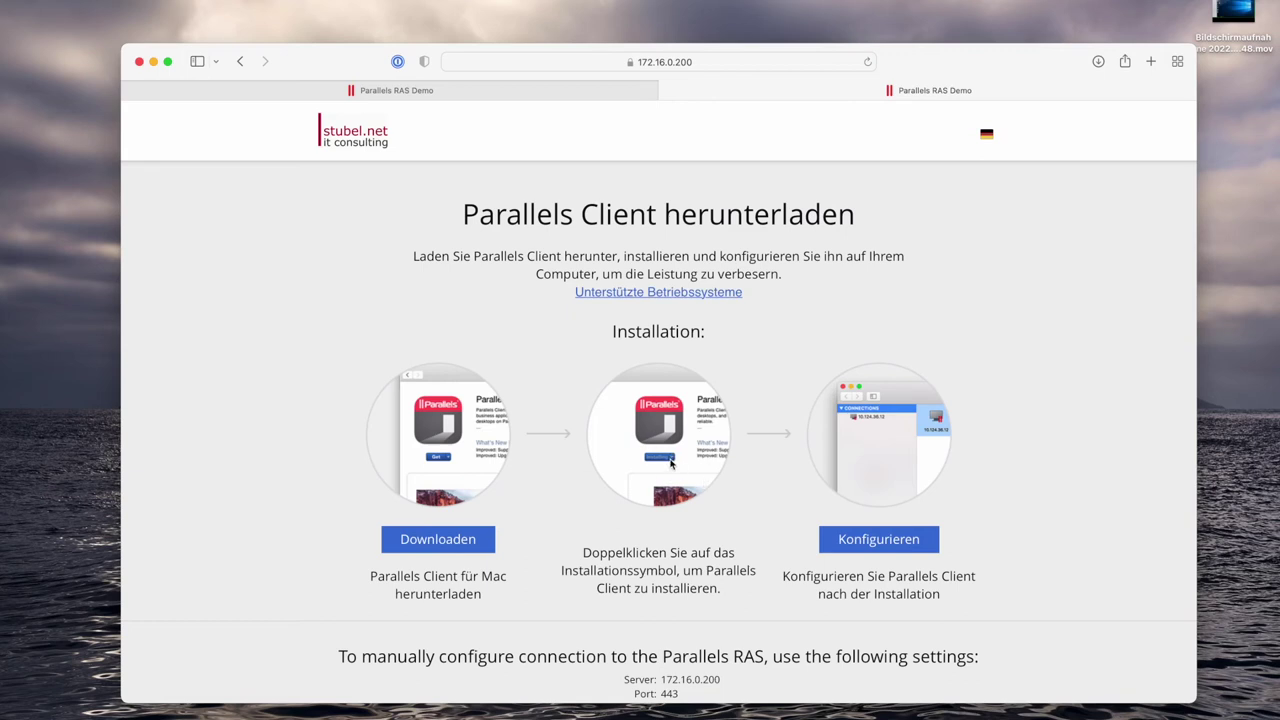
scroll(721, 509, down, 2)
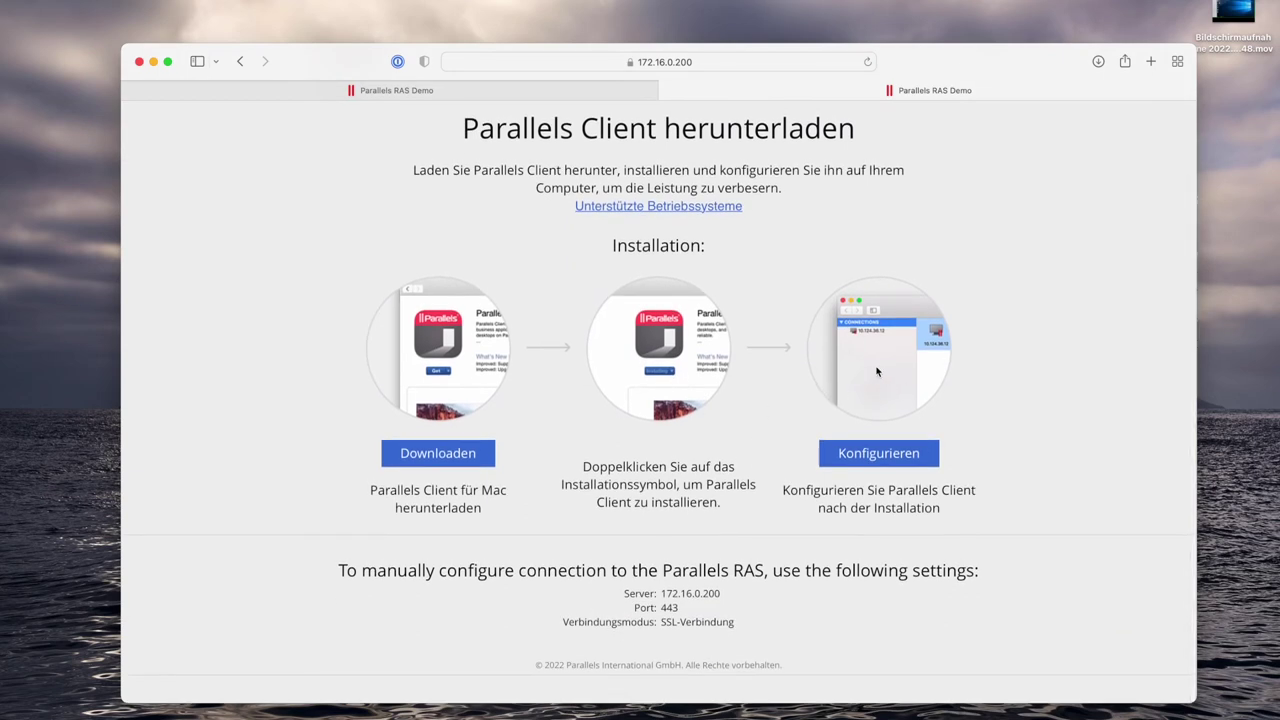
click(879, 455)
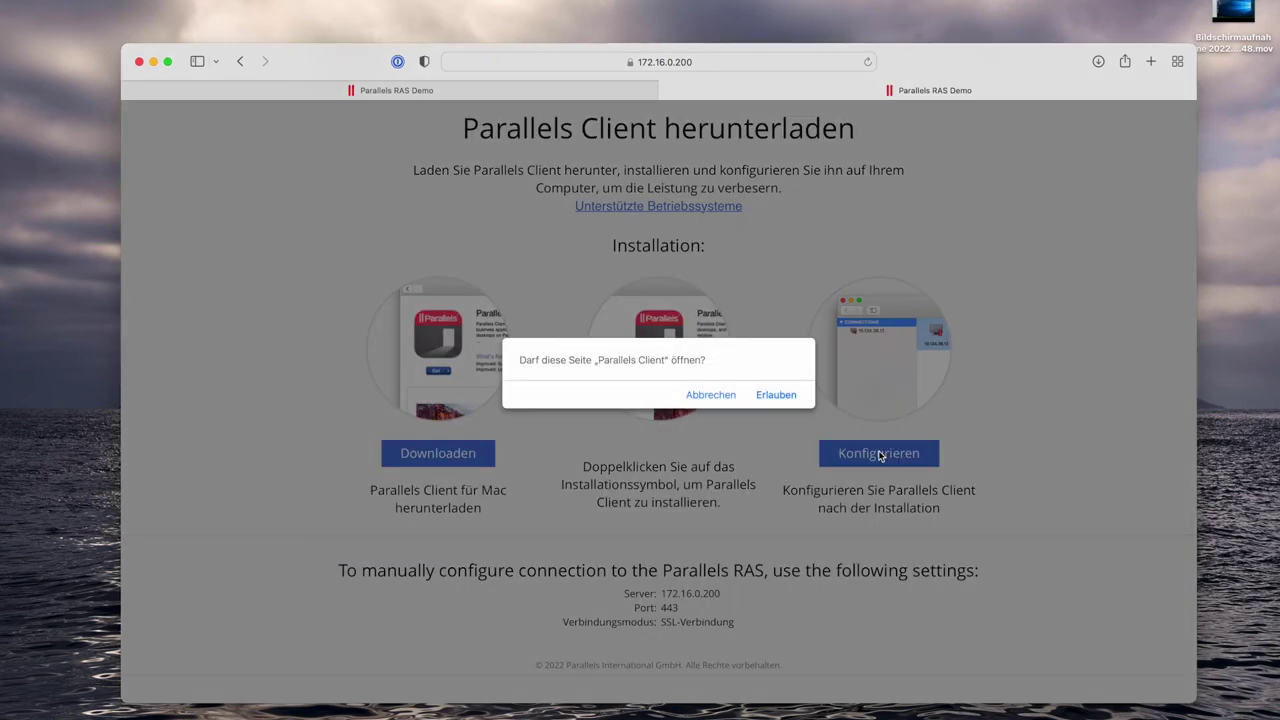
click(775, 395)
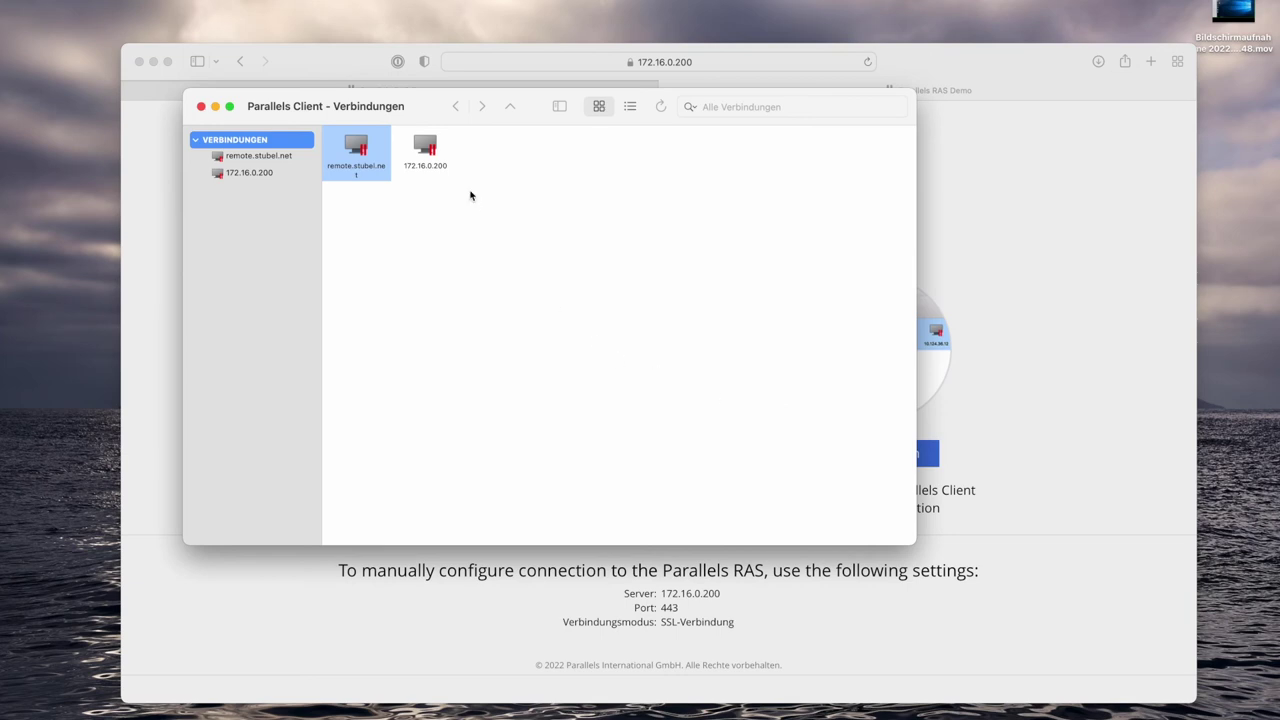
- Check the connection properties of the 172.16.0.200 connection in Parallels Client, including mode and port, and close them without changes
drag(424, 119, 399, 43)
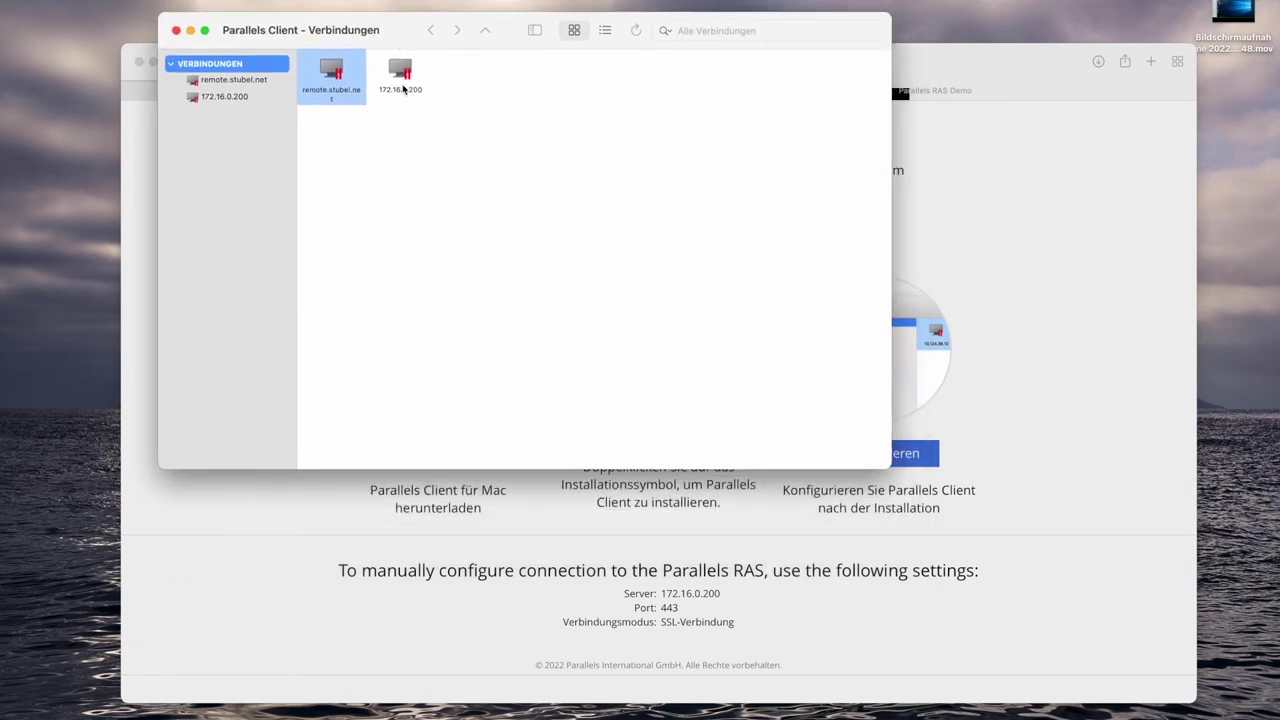
right_click(405, 73)
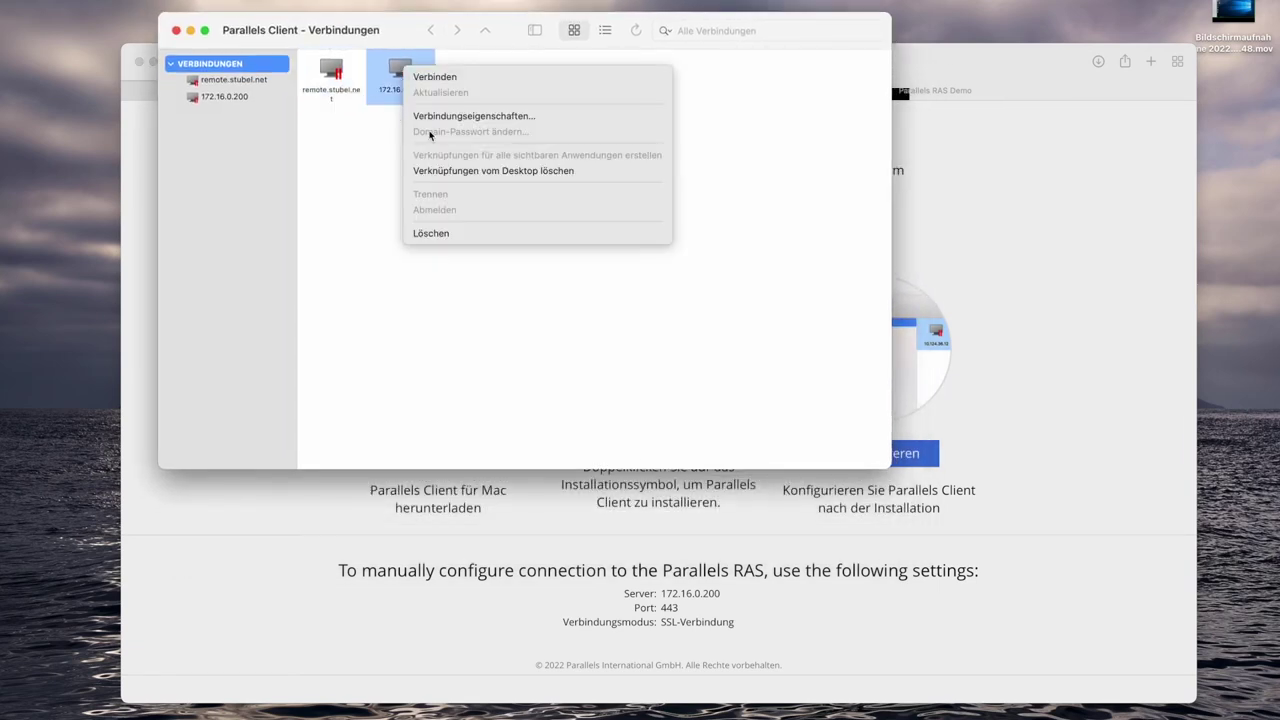
click(456, 120)
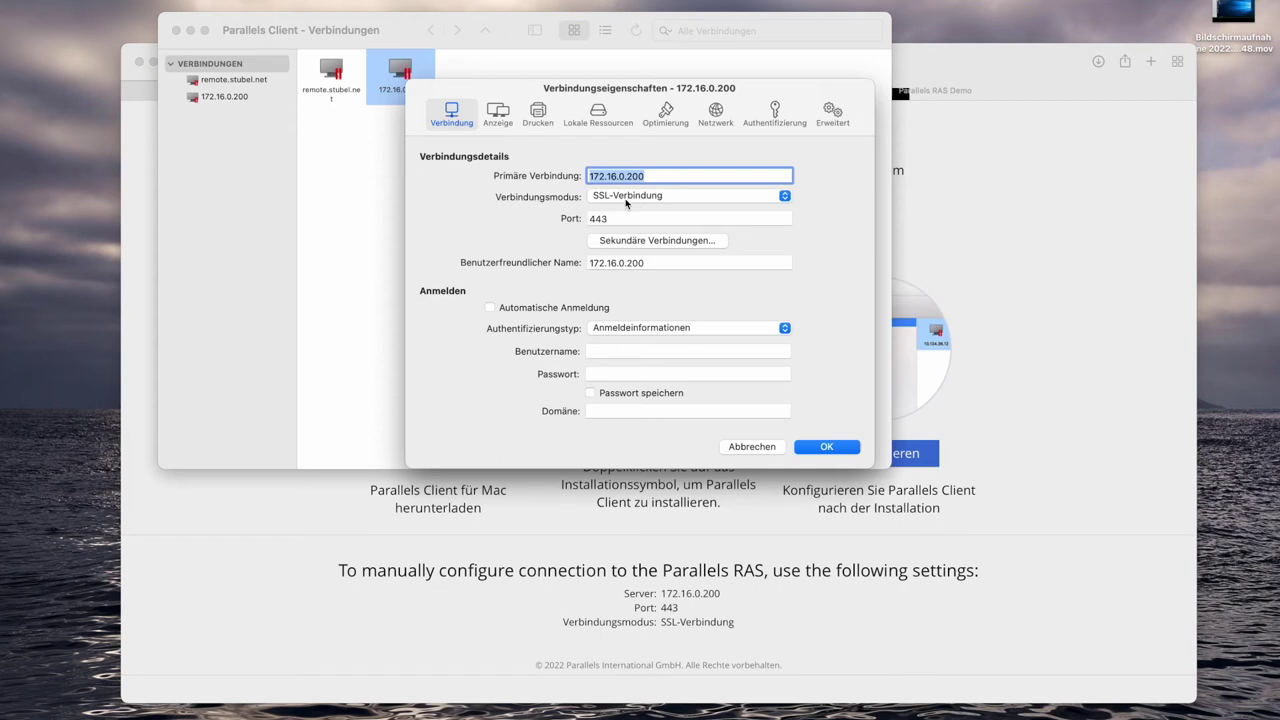
key(Tab)
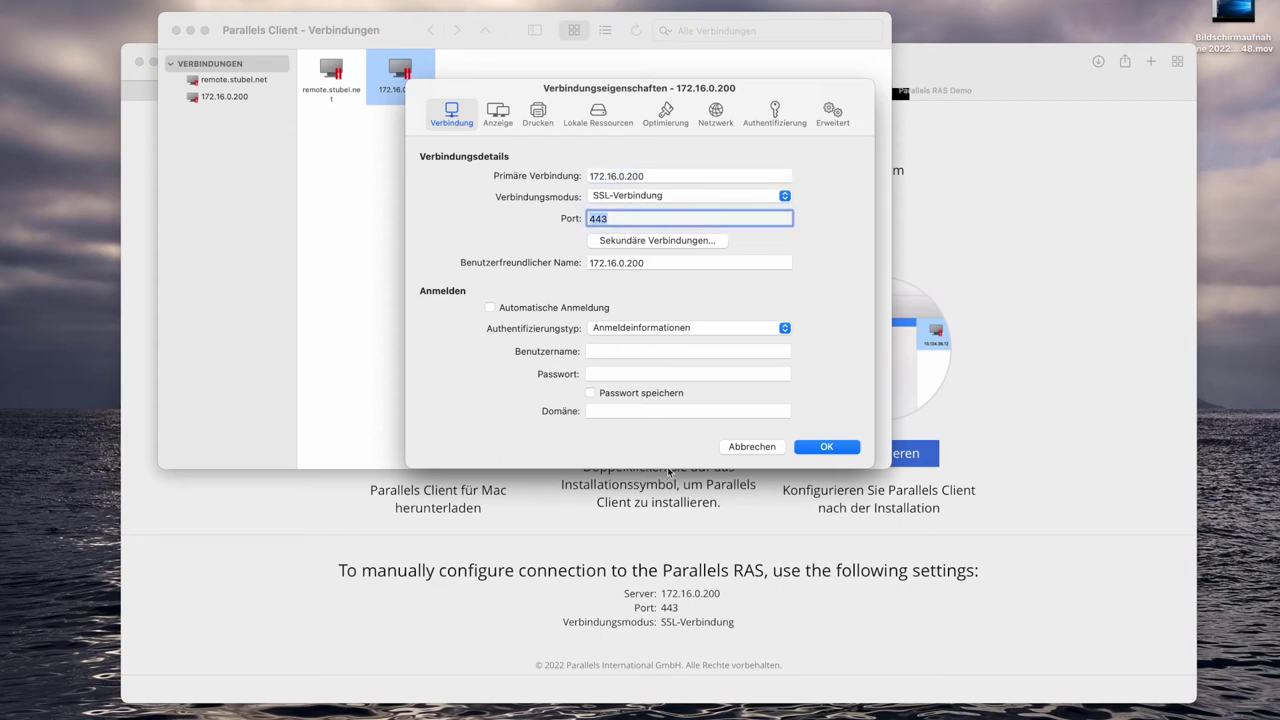
click(760, 450)
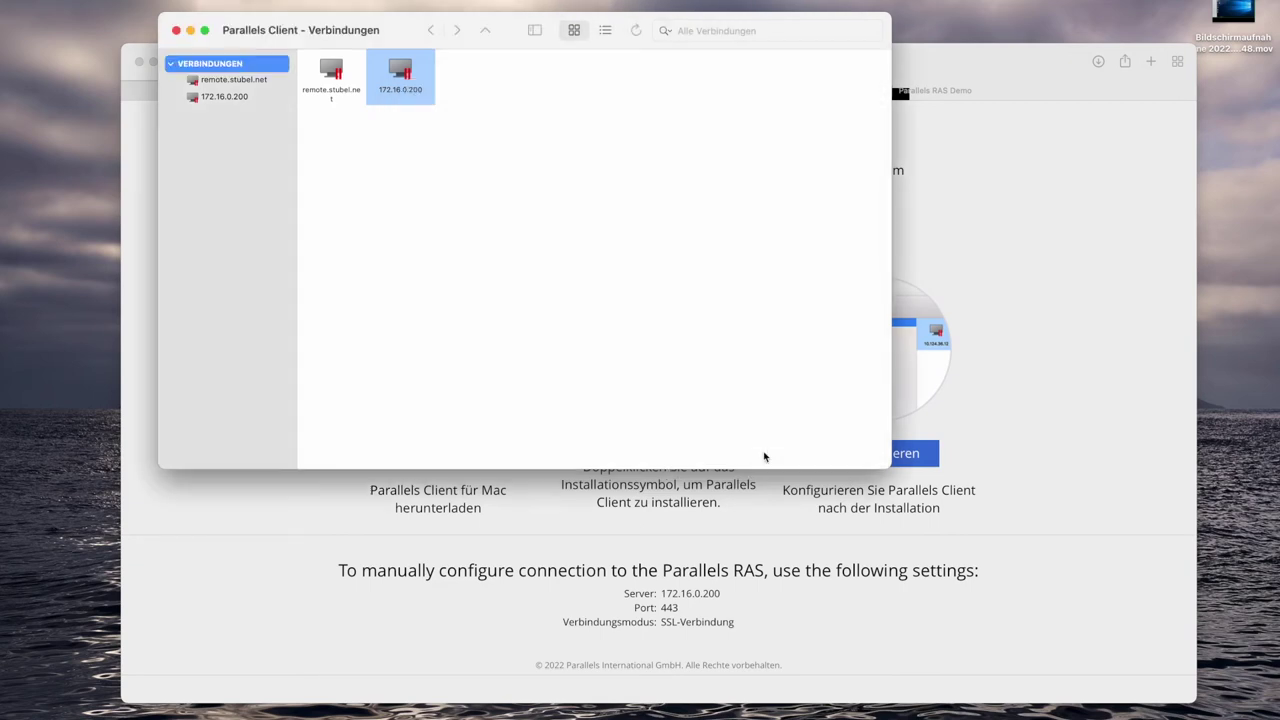
- Connect to 172.16.0.200 in Parallels Client and sign in with the account user name and password
double_click(412, 90)
text(tom)
key(Tab)
text(••••••••••)
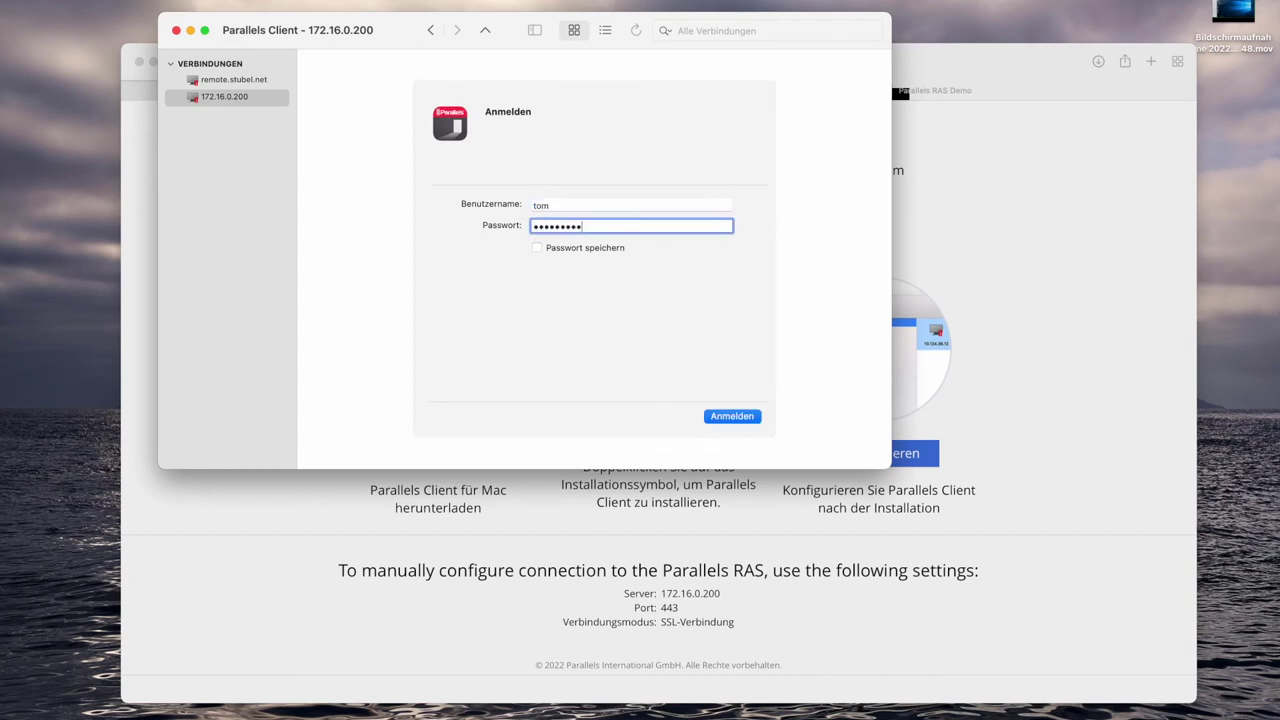
key(Return)
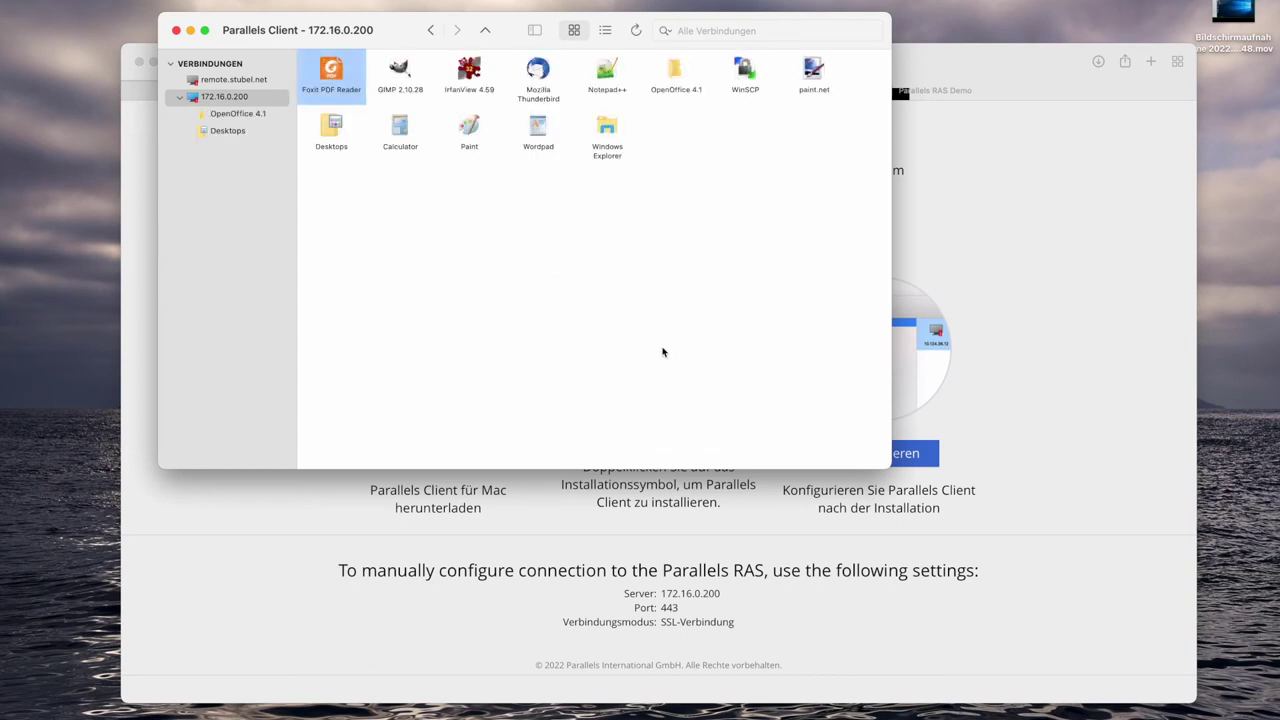
click(660, 352)
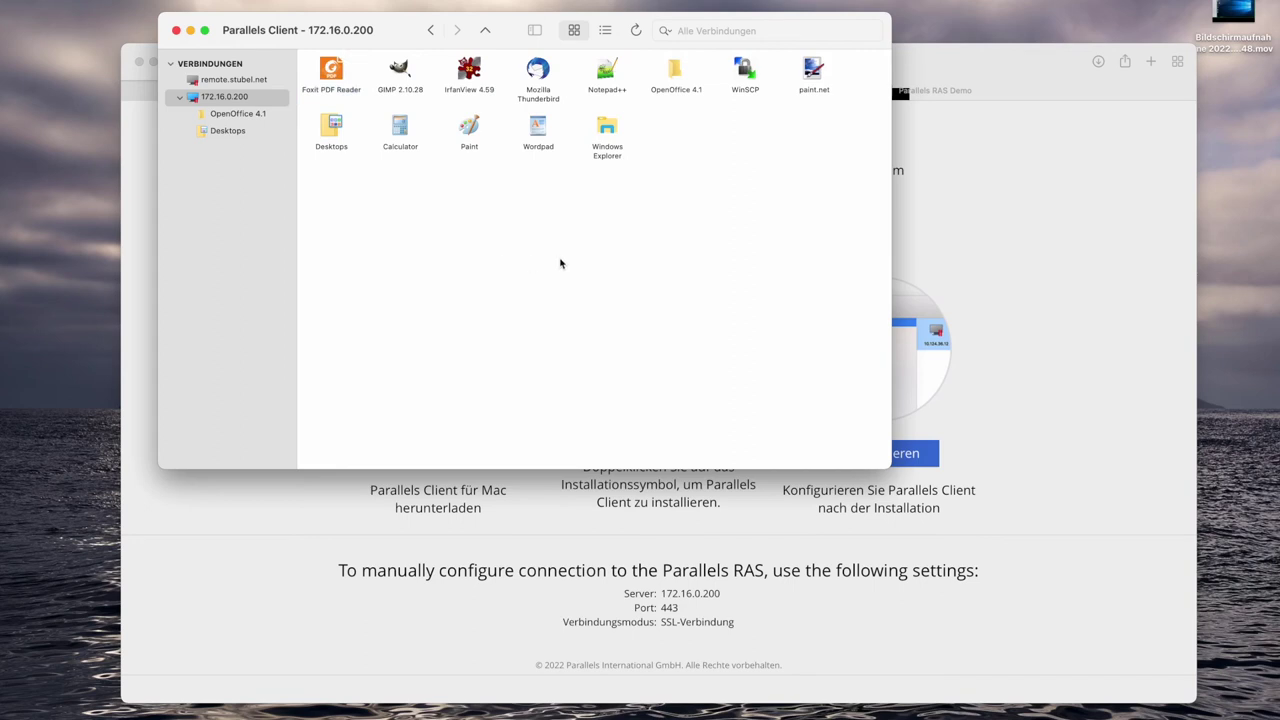
- Launch the published Wordpad from the 172.16.0.200 connection, maximize its window and enter the test text "grhrgbrgbrbrbr"
double_click(538, 122)
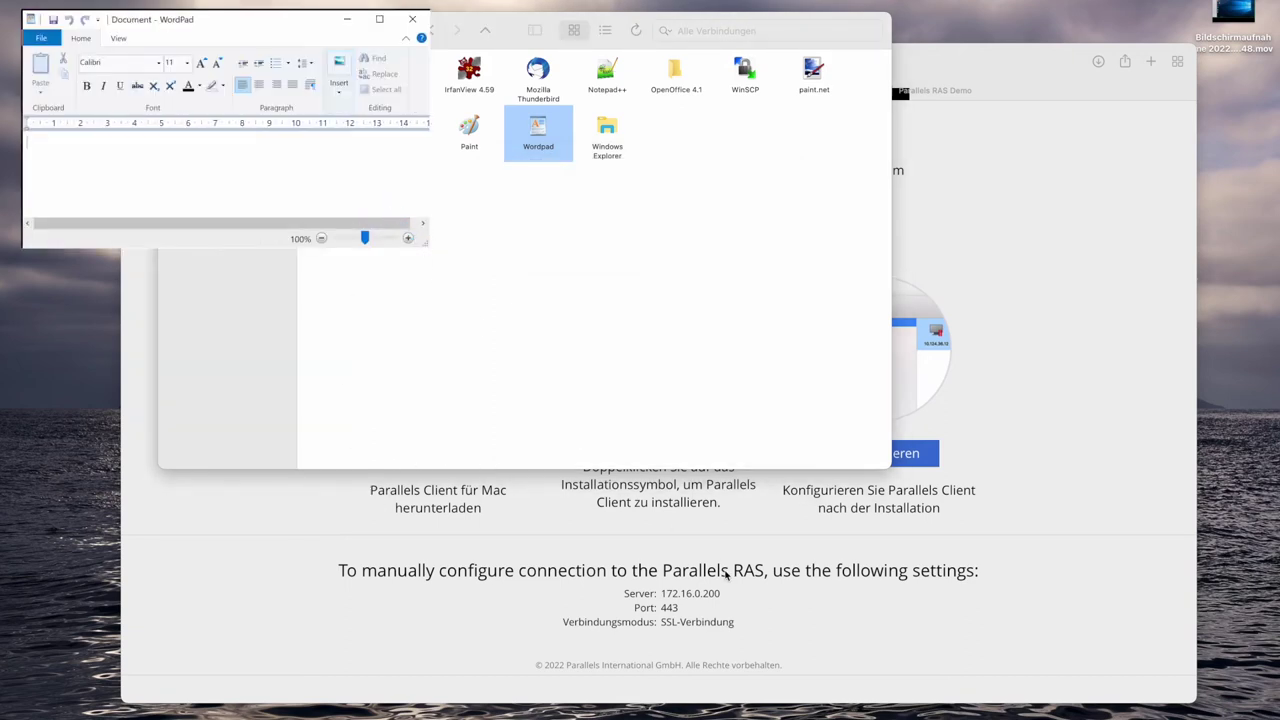
drag(391, 14, 356, 12)
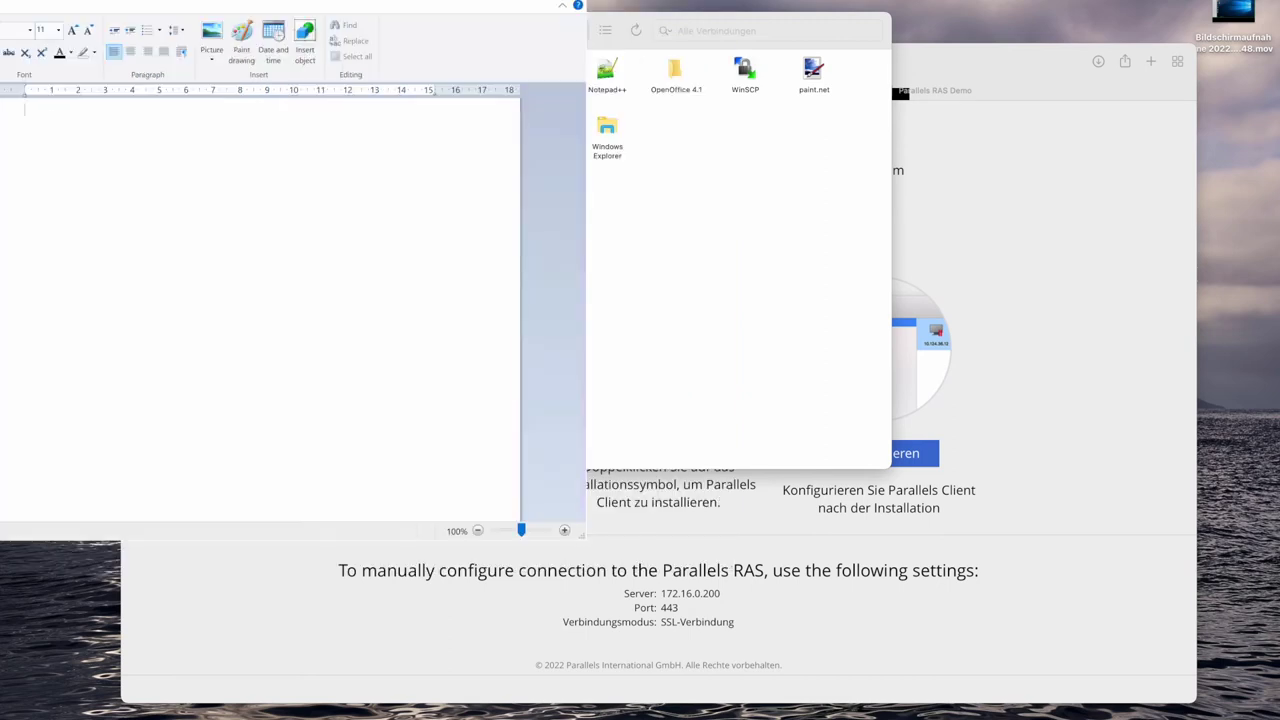
double_click(514, 18)
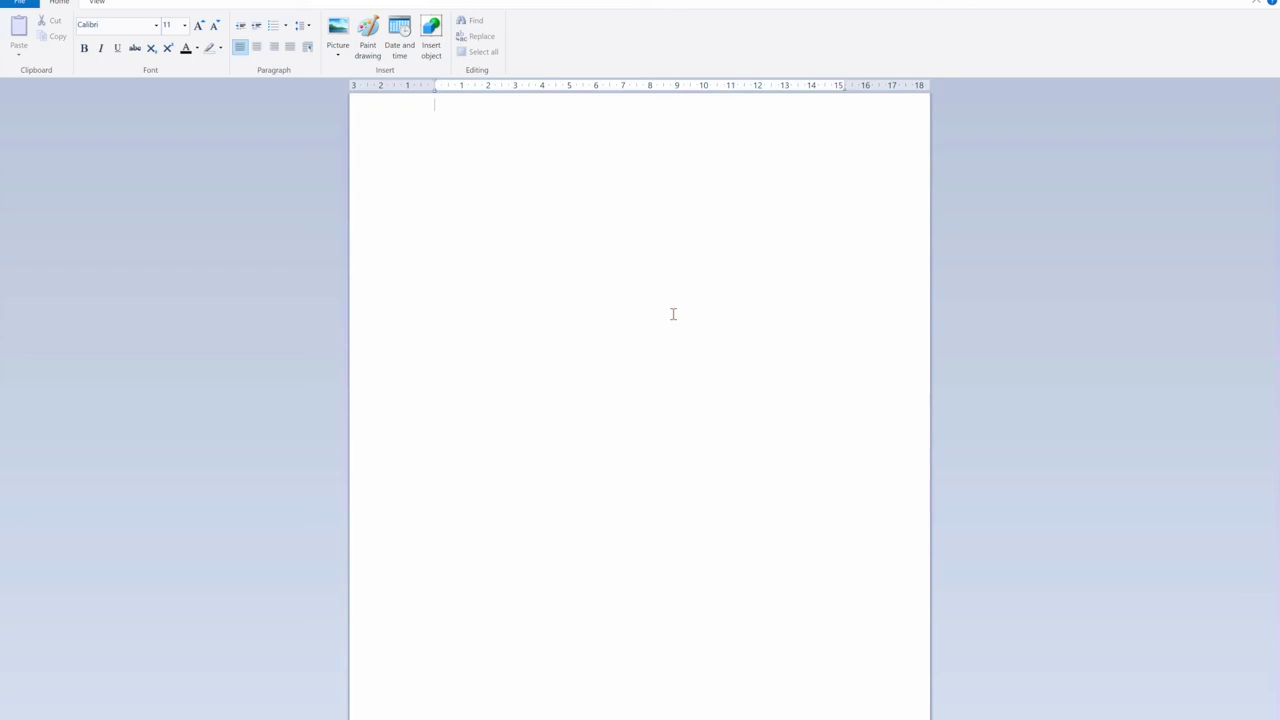
text(grhrgbrgbrbrbr)
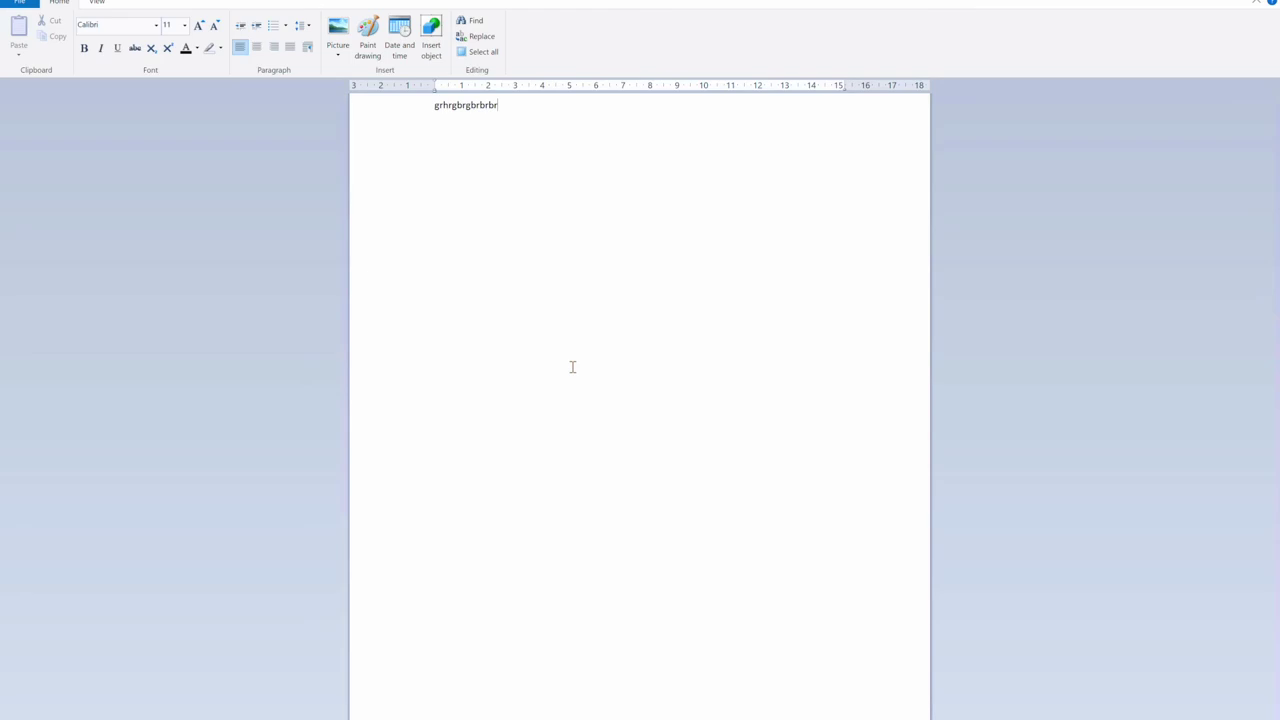
- Switch to the Parallels Remote Application Server Console and open the session information of the active published-application session with the <Default> theme
key(ctrl+super+Left)
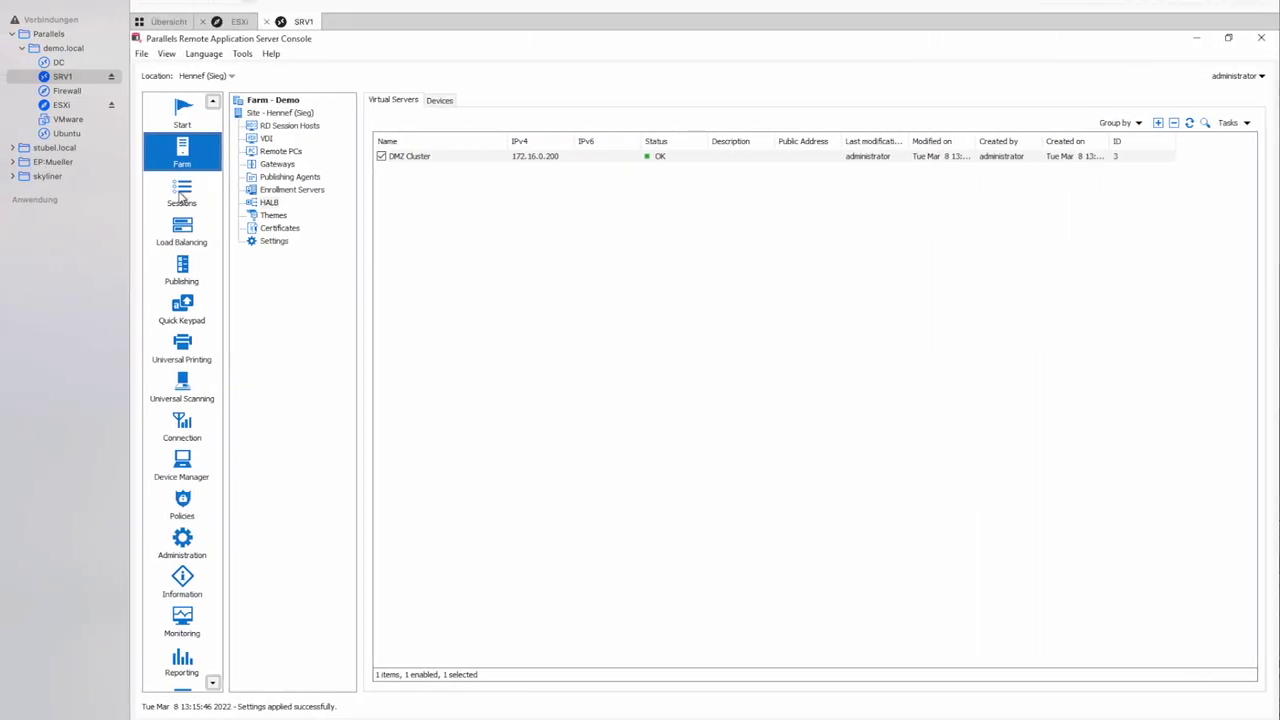
click(181, 192)
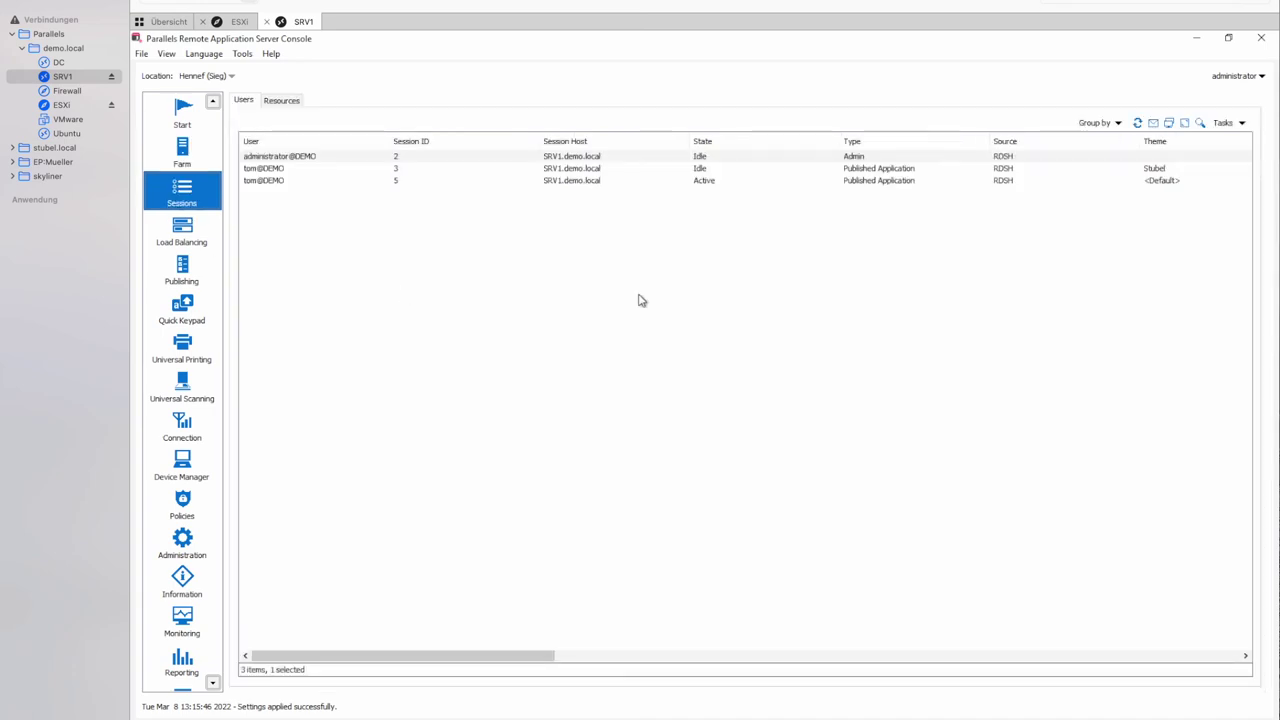
click(708, 183)
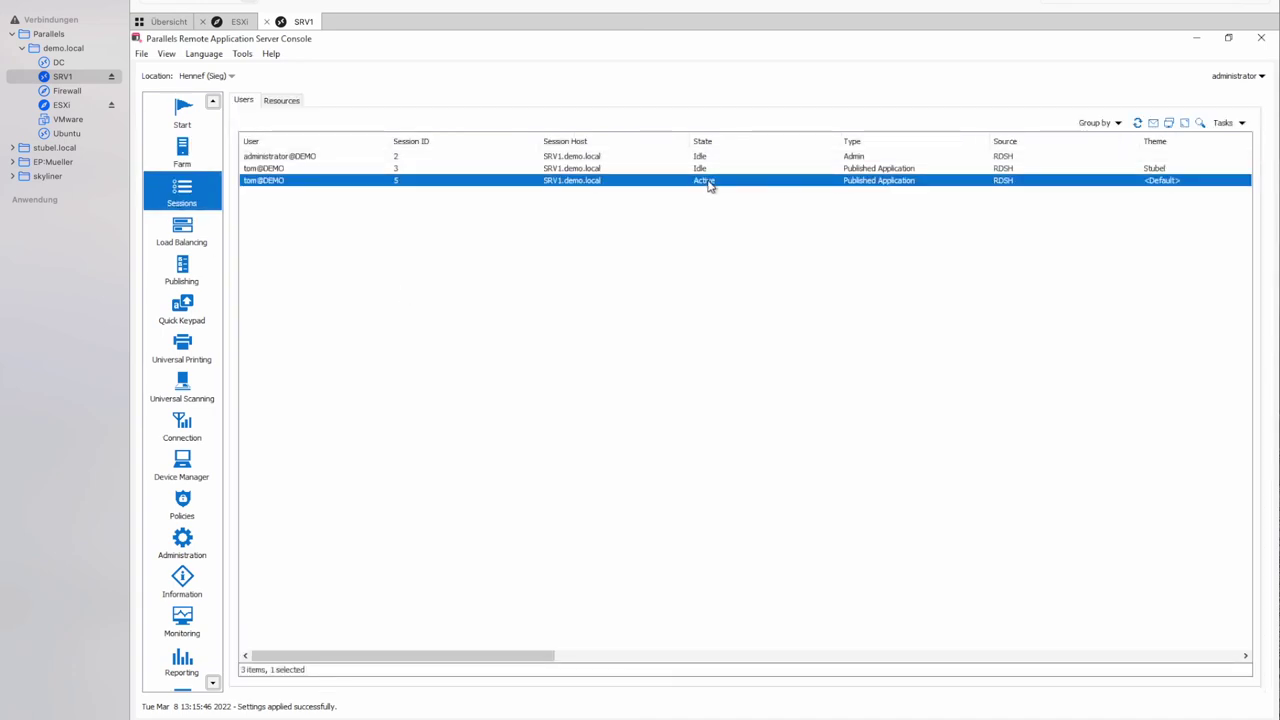
right_click(634, 185)
click(688, 396)
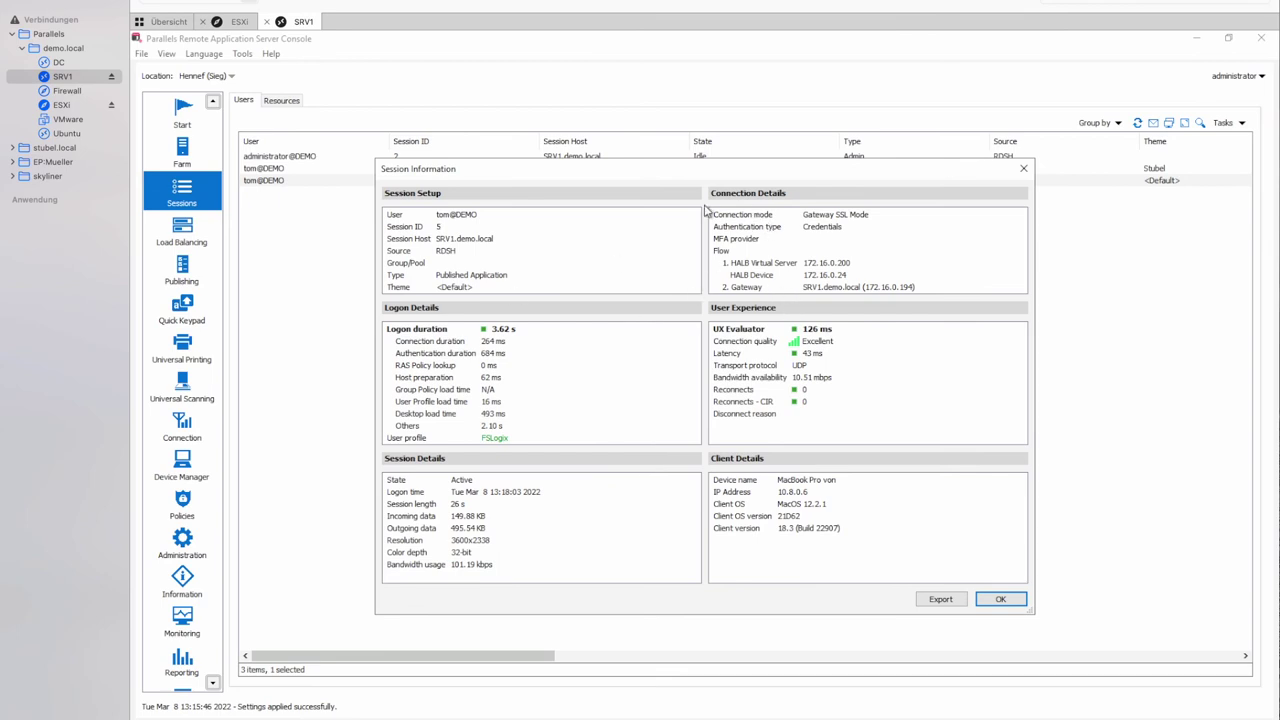
- Examine the session's connection mode, authentication type, MFA provider, HALB and gateway flow, and transport protocol, and close the session information
click(825, 218)
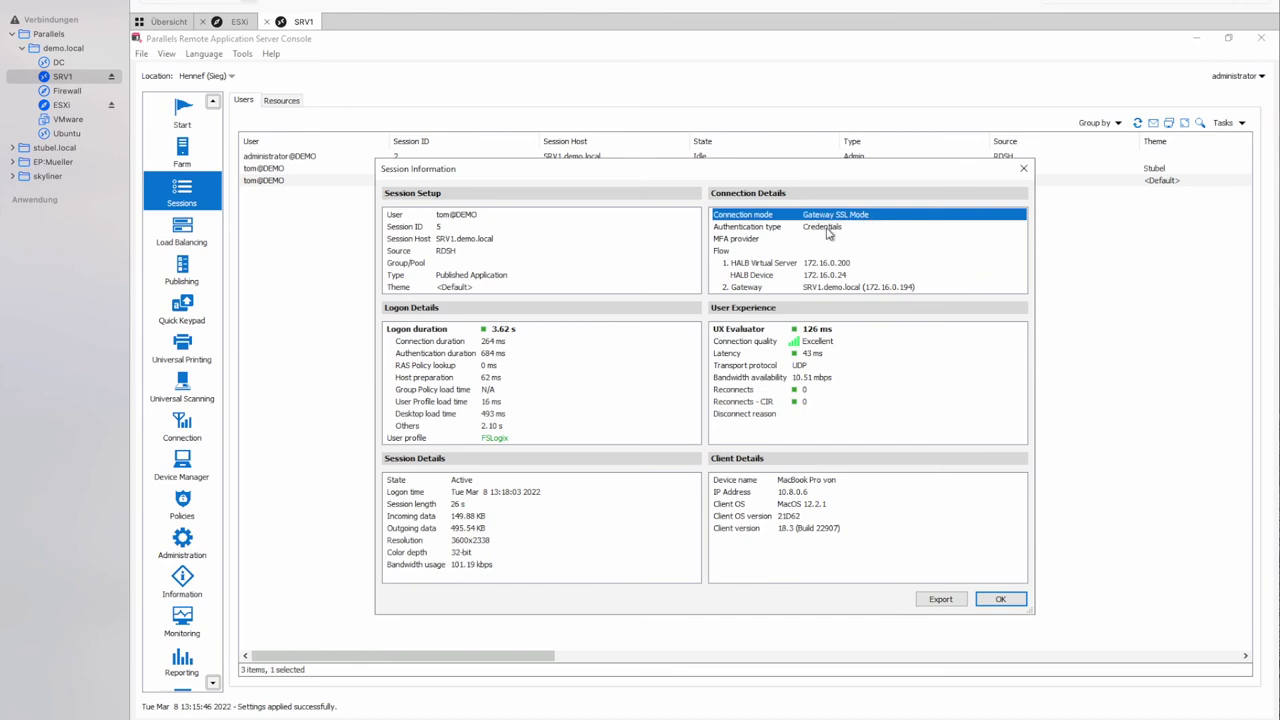
click(827, 230)
click(748, 242)
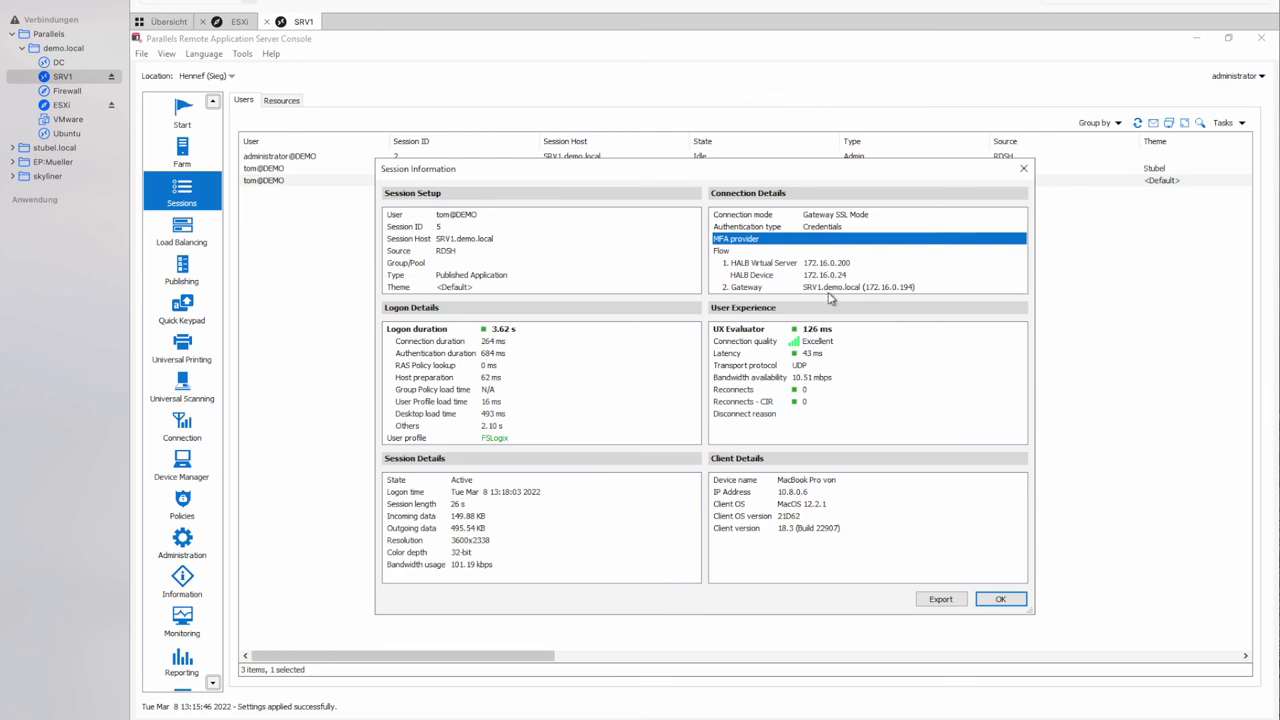
click(750, 264)
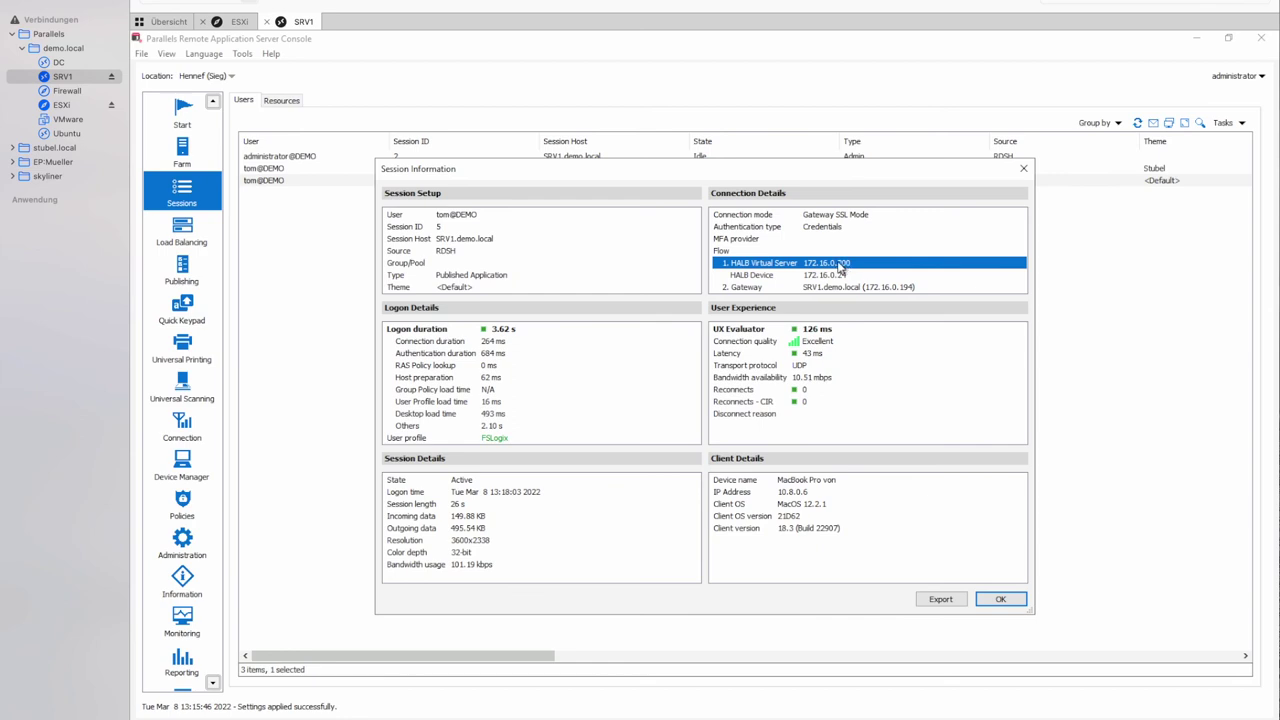
click(765, 276)
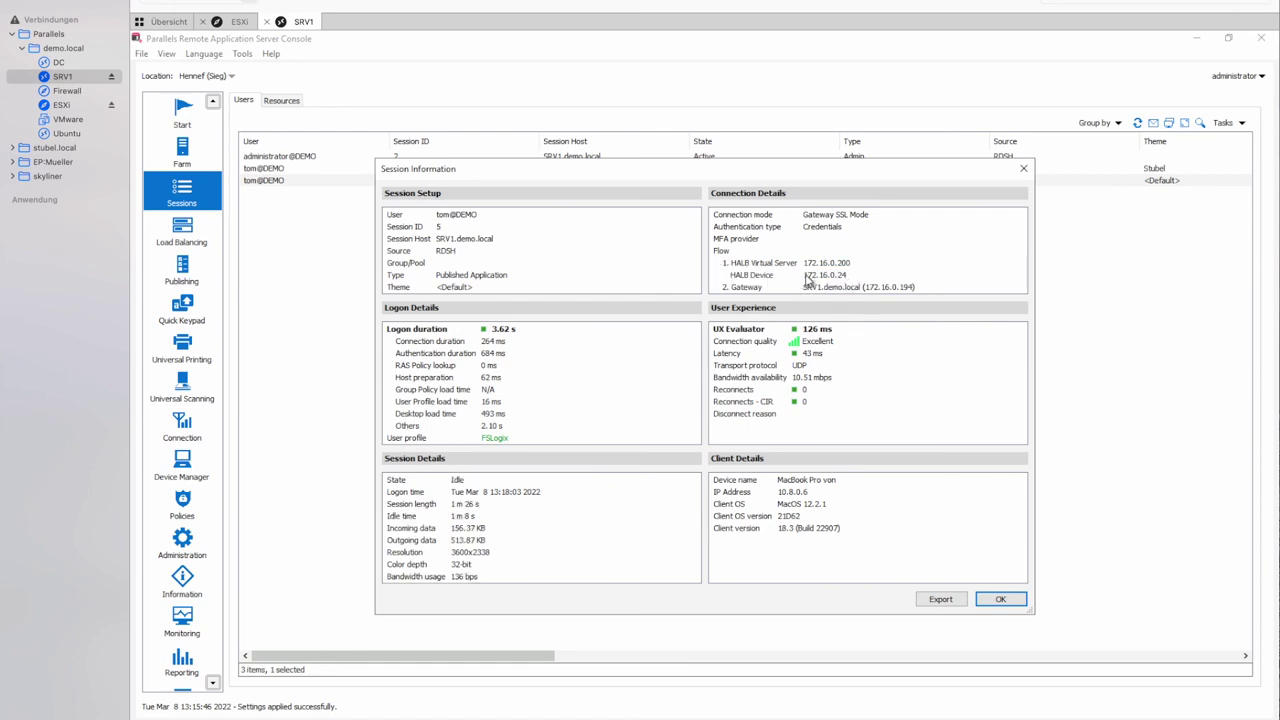
click(757, 290)
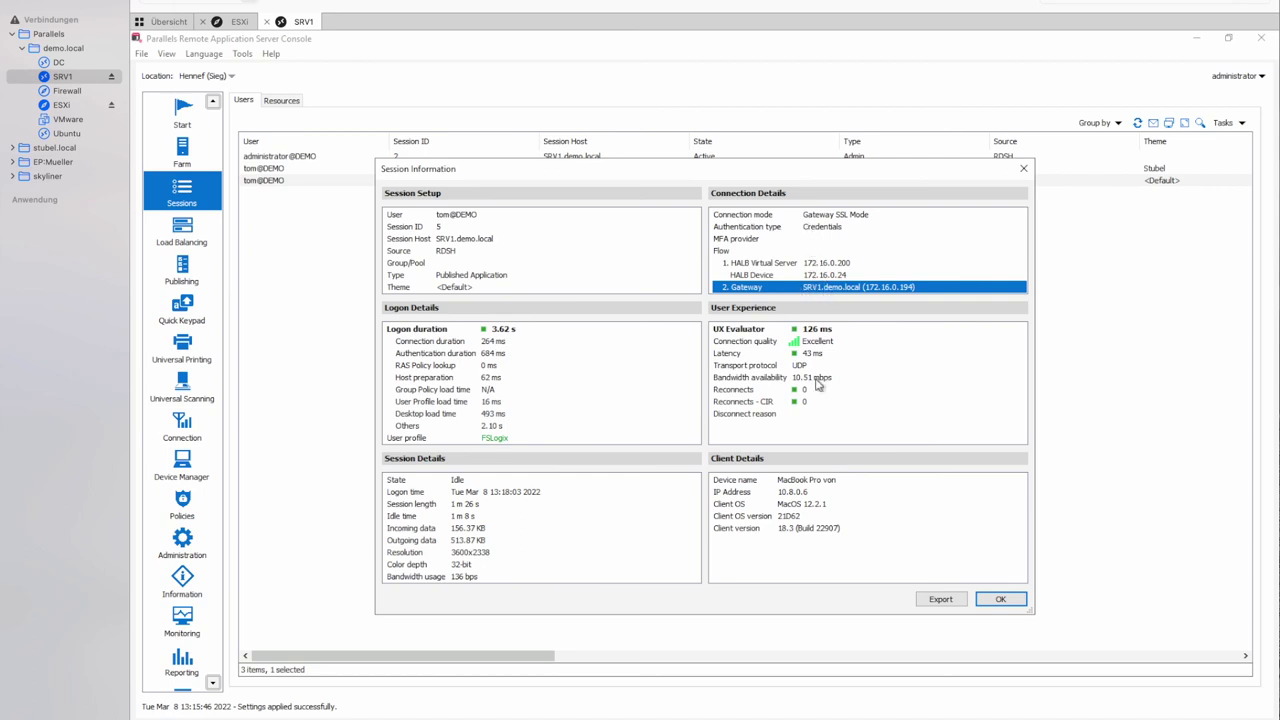
click(755, 367)
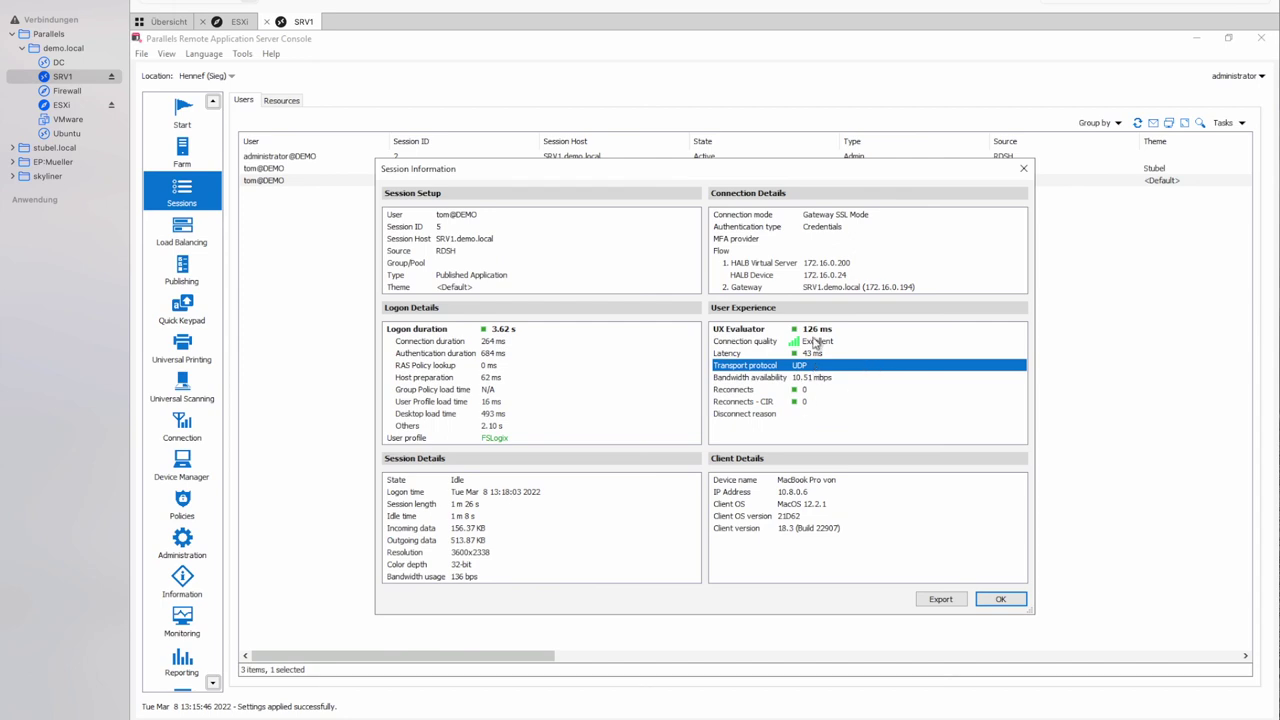
click(1005, 602)
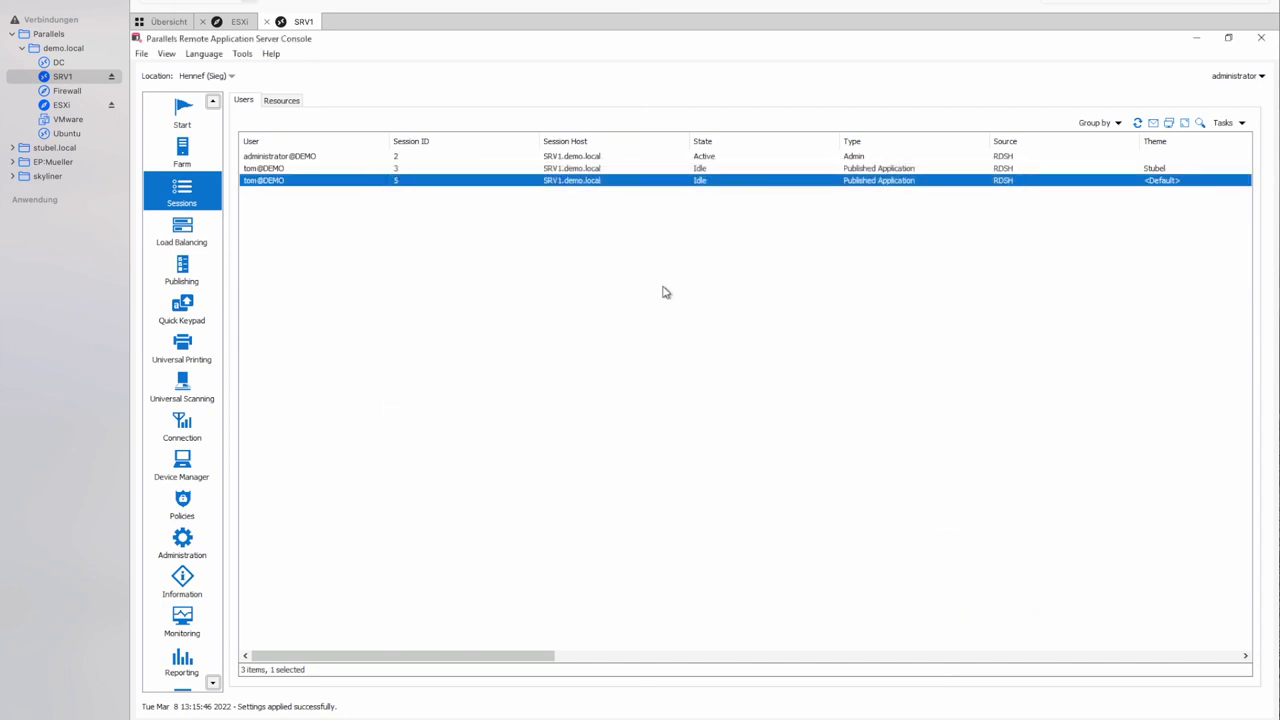
- Check the virtual IPv4 address and assigned devices in the properties of the HALB virtual server DMZ Cluster, and close them without changes
click(188, 160)
click(271, 203)
double_click(436, 161)
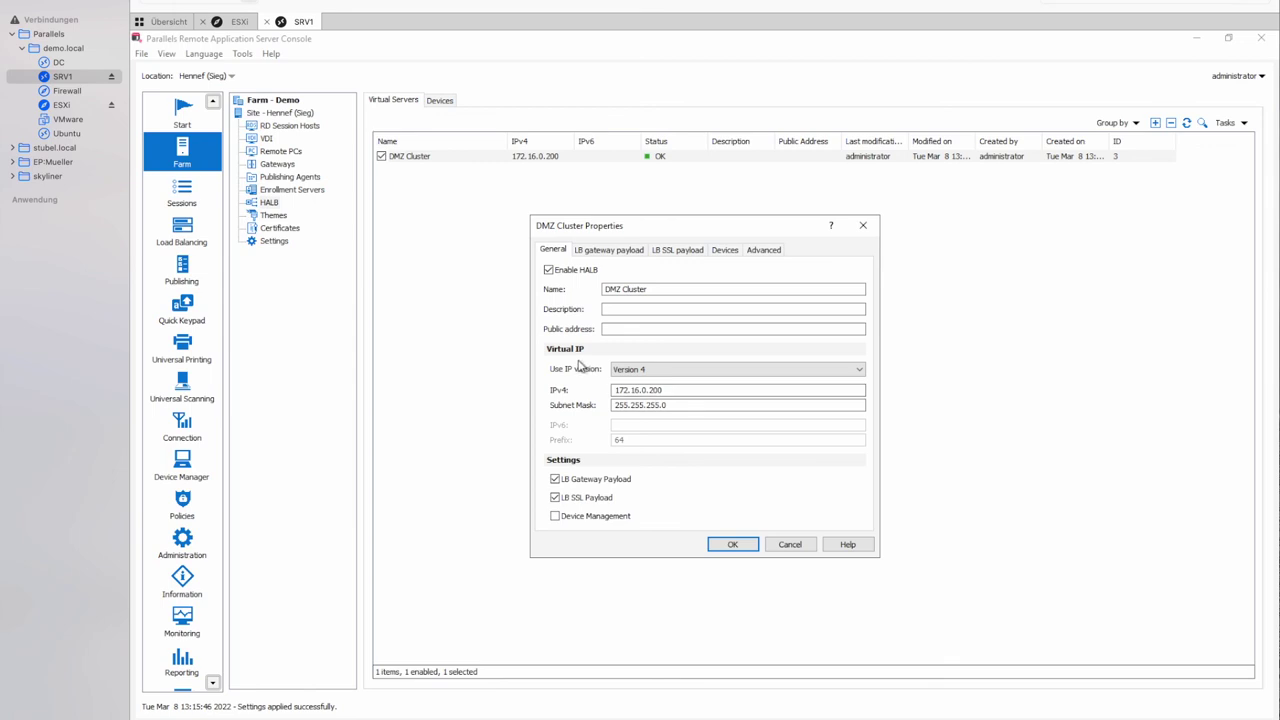
click(675, 391)
click(729, 251)
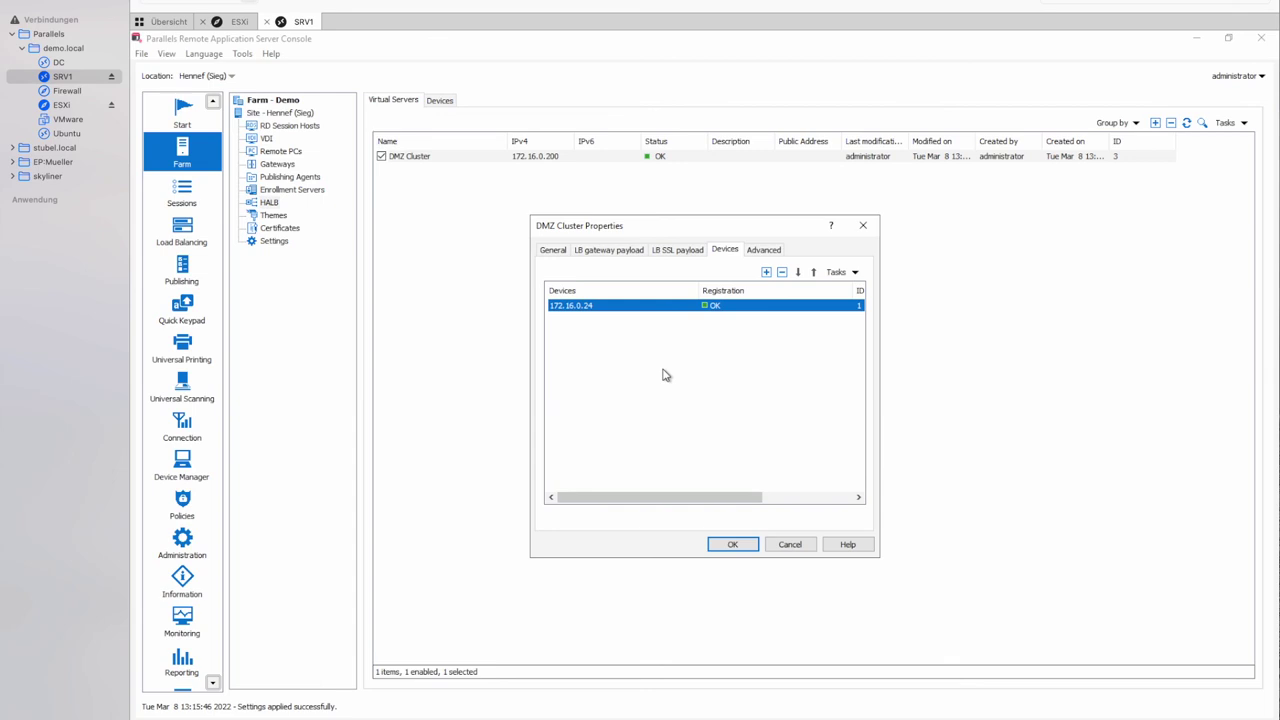
click(790, 548)
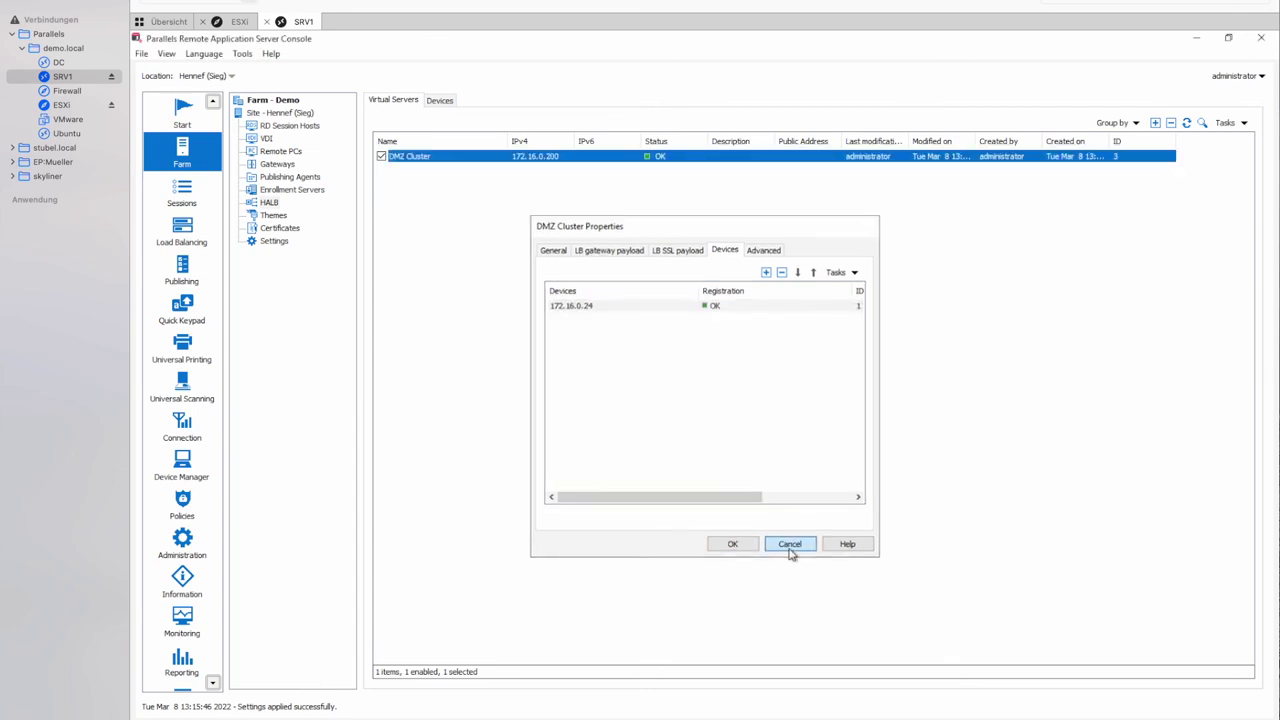